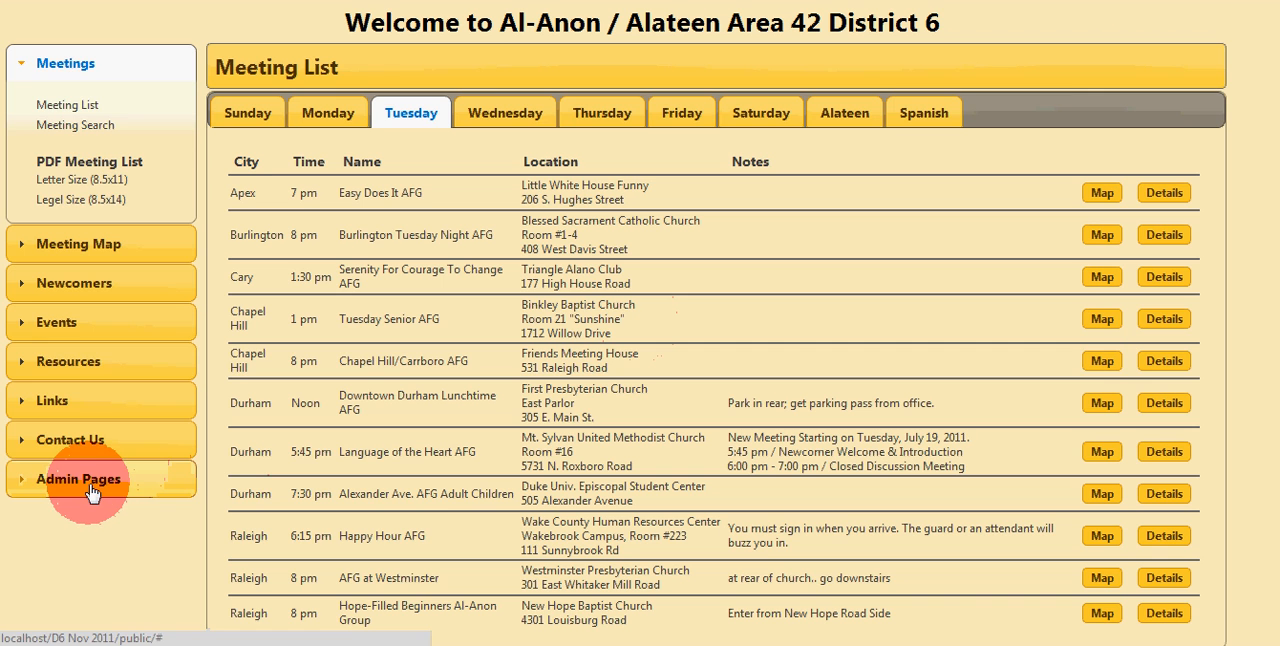
Step: Open the admin form for creating a meeting and enter number 1 and the name The Al-Anon Meeting
{"action": "left_click", "coordinate": [90, 488]}
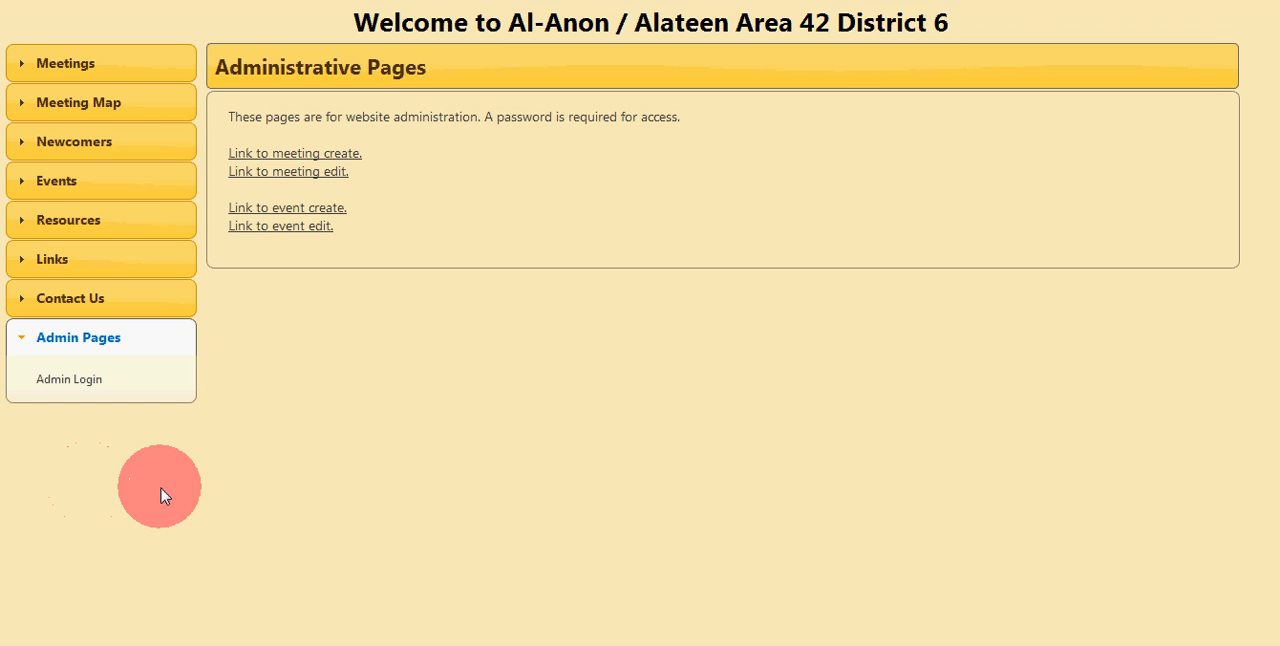
{"action": "left_click", "coordinate": [304, 160]}
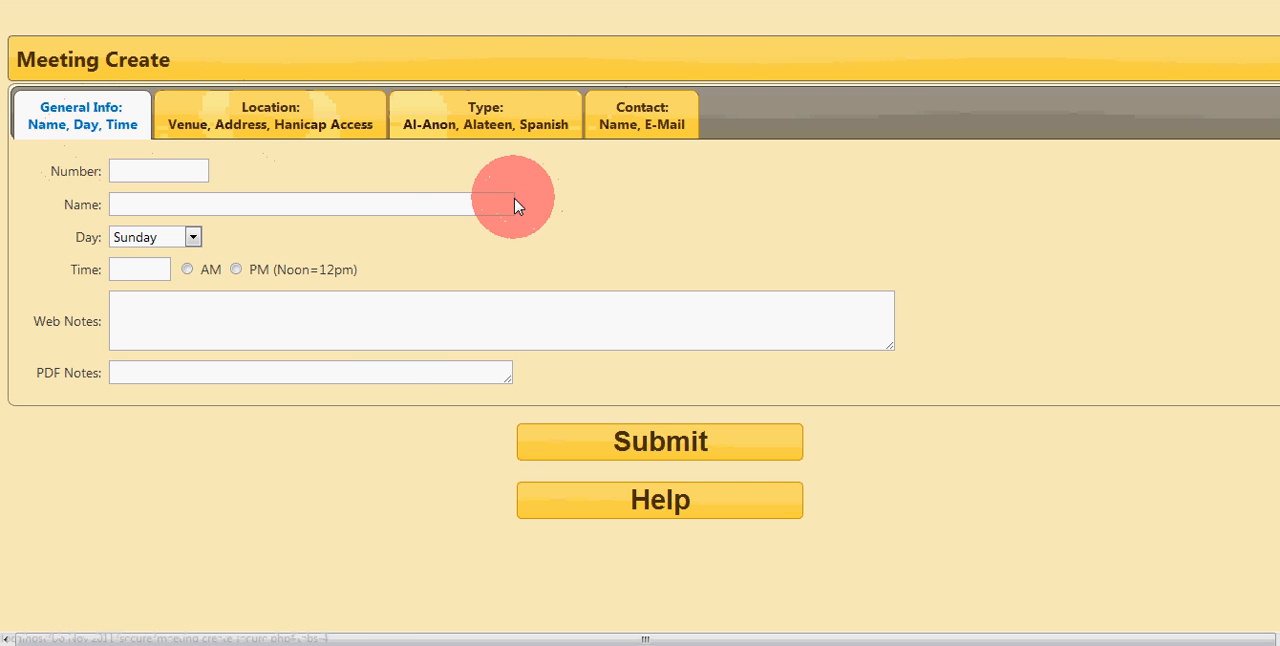
{"action": "left_click", "coordinate": [133, 172]}
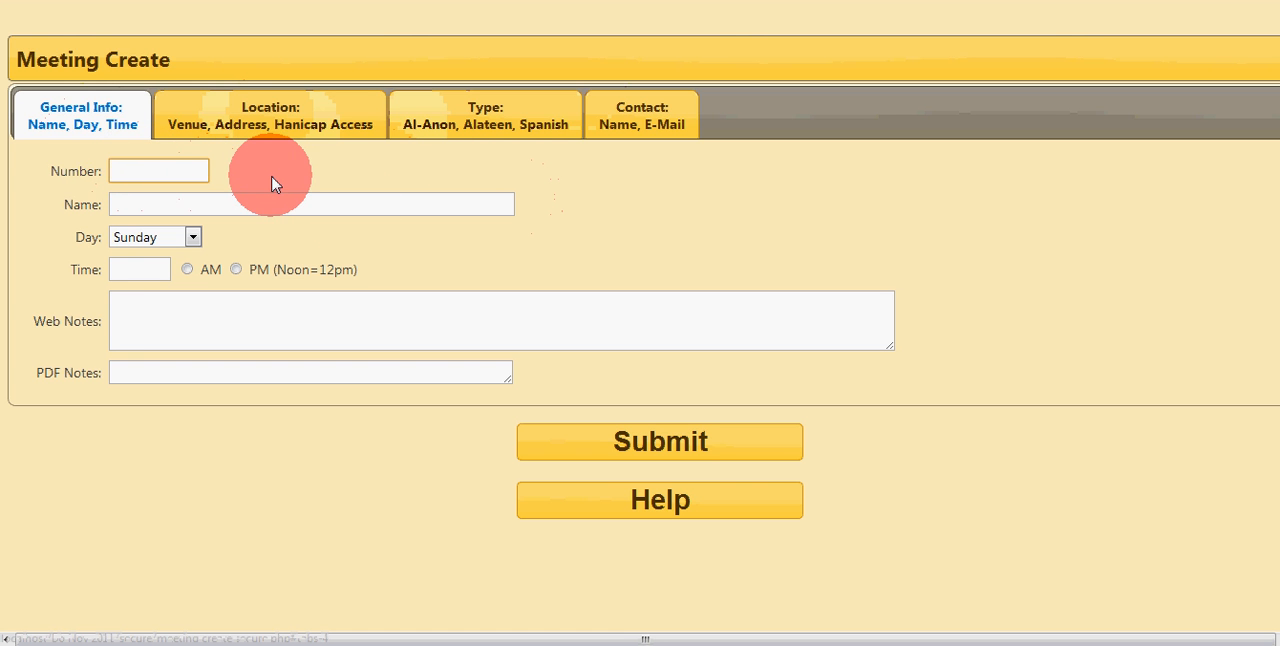
{"action": "type", "text": "1"}
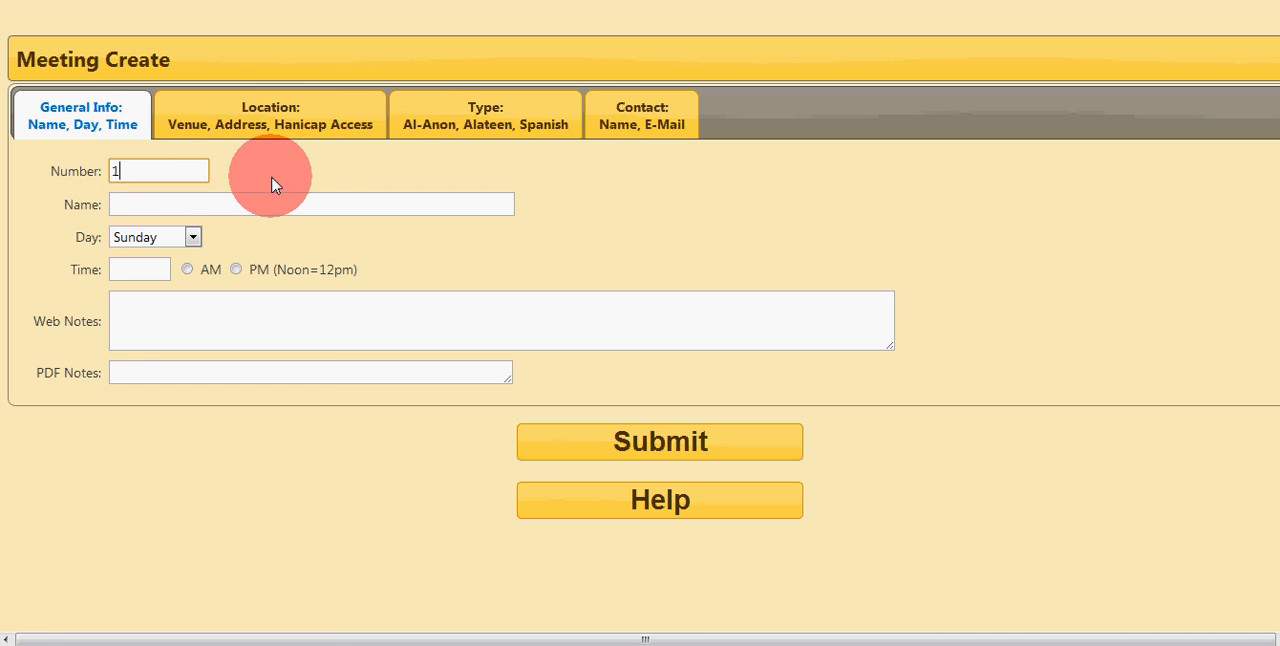
{"action": "left_click", "coordinate": [200, 203]}
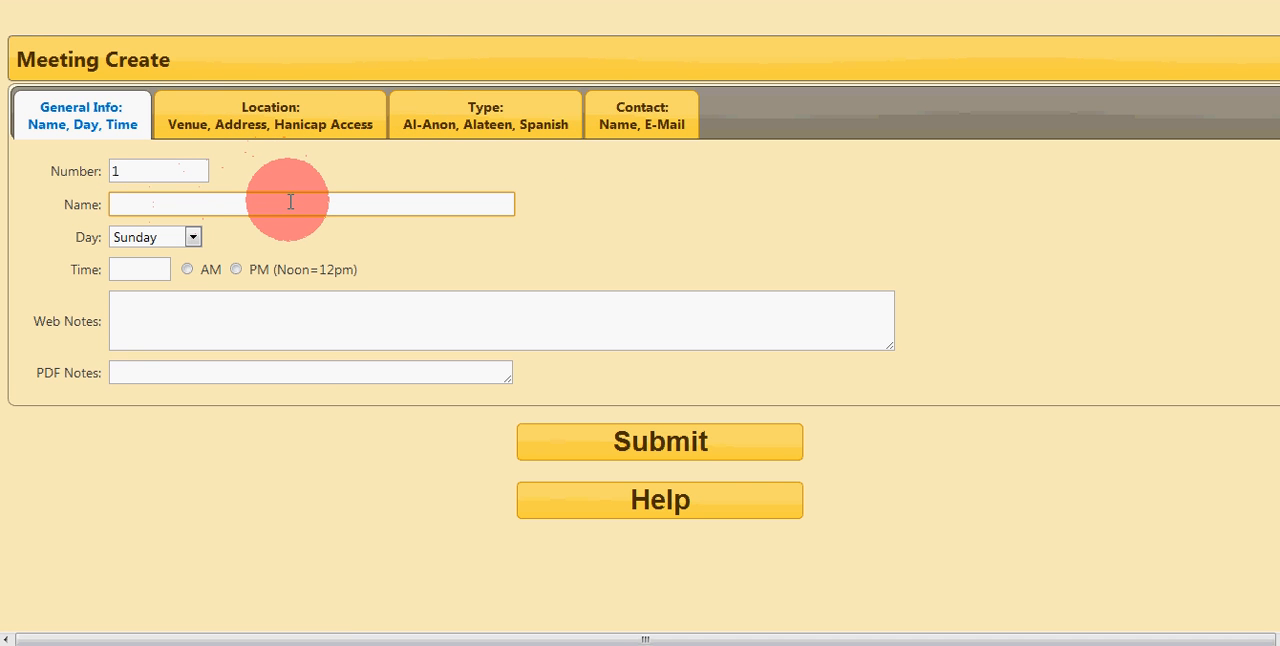
{"action": "type", "text": "The Al-Anon Meeting"}
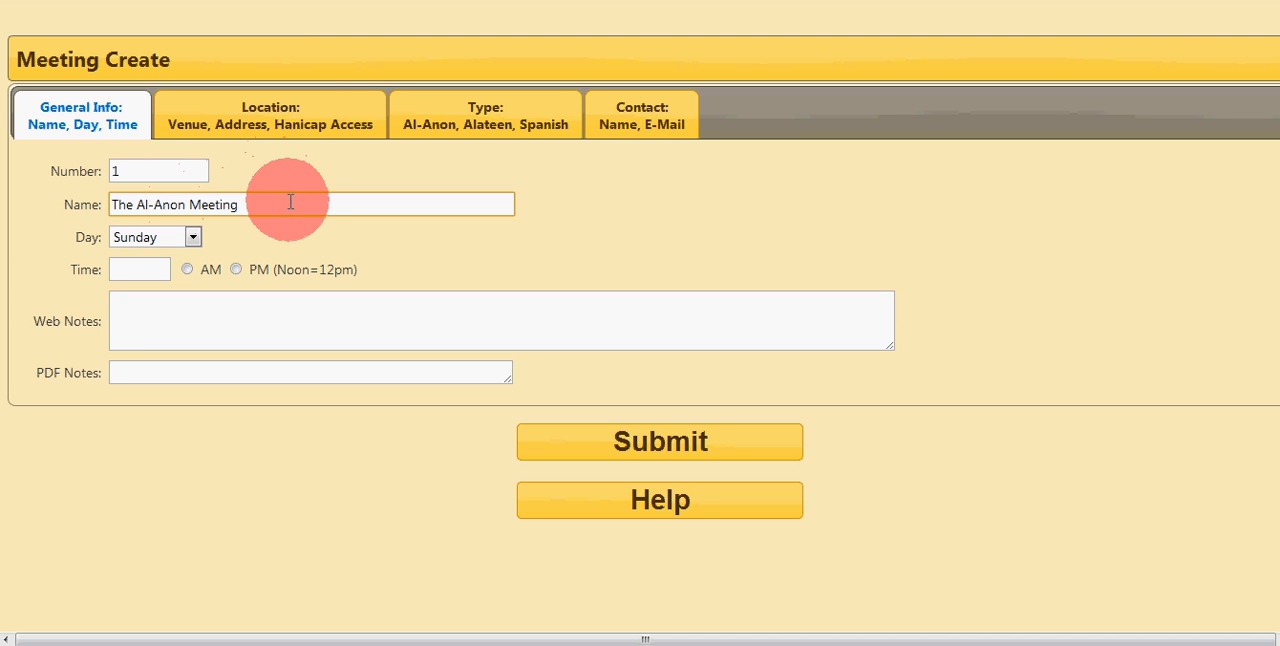
Step: Schedule the meeting for Tuesday at 8 PM
{"action": "left_click", "coordinate": [193, 238]}
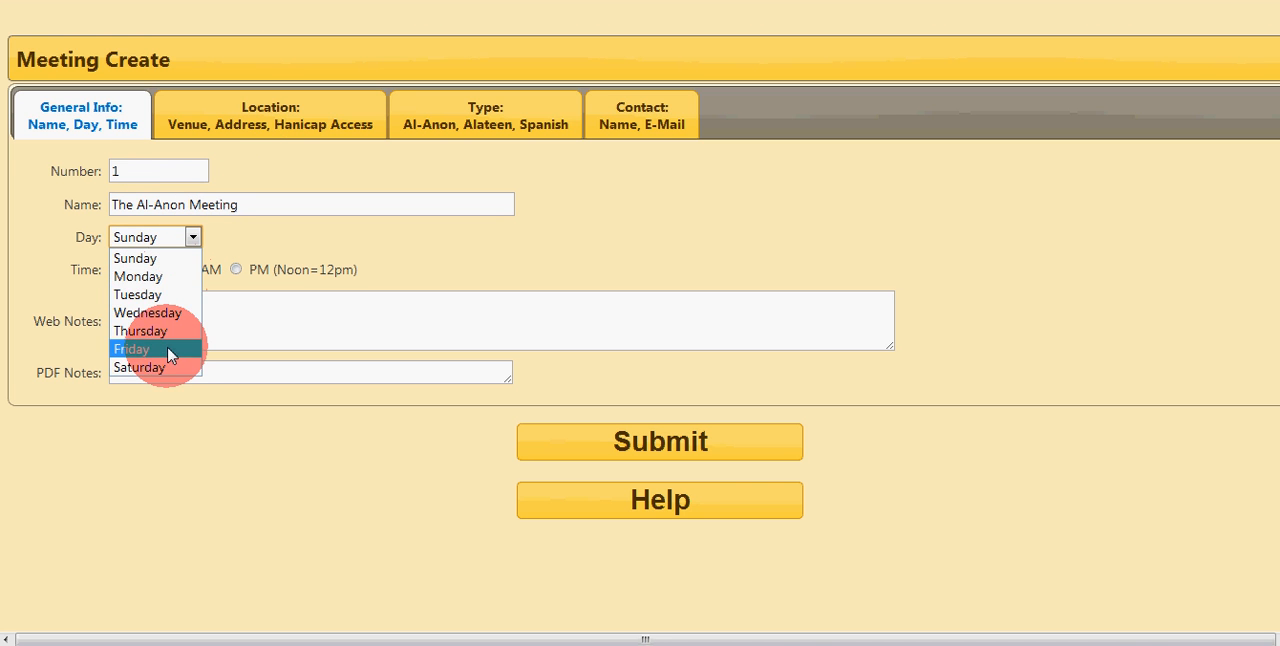
{"action": "left_click", "coordinate": [153, 300]}
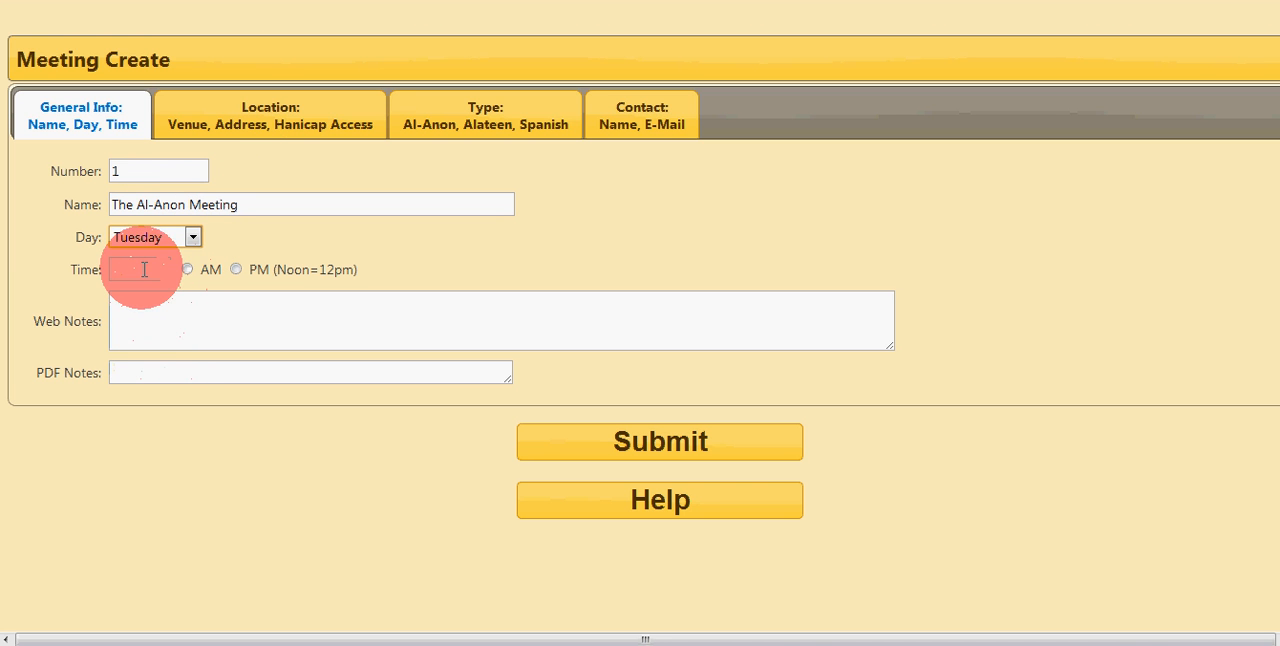
{"action": "left_click", "coordinate": [145, 272]}
{"action": "type", "text": "8"}
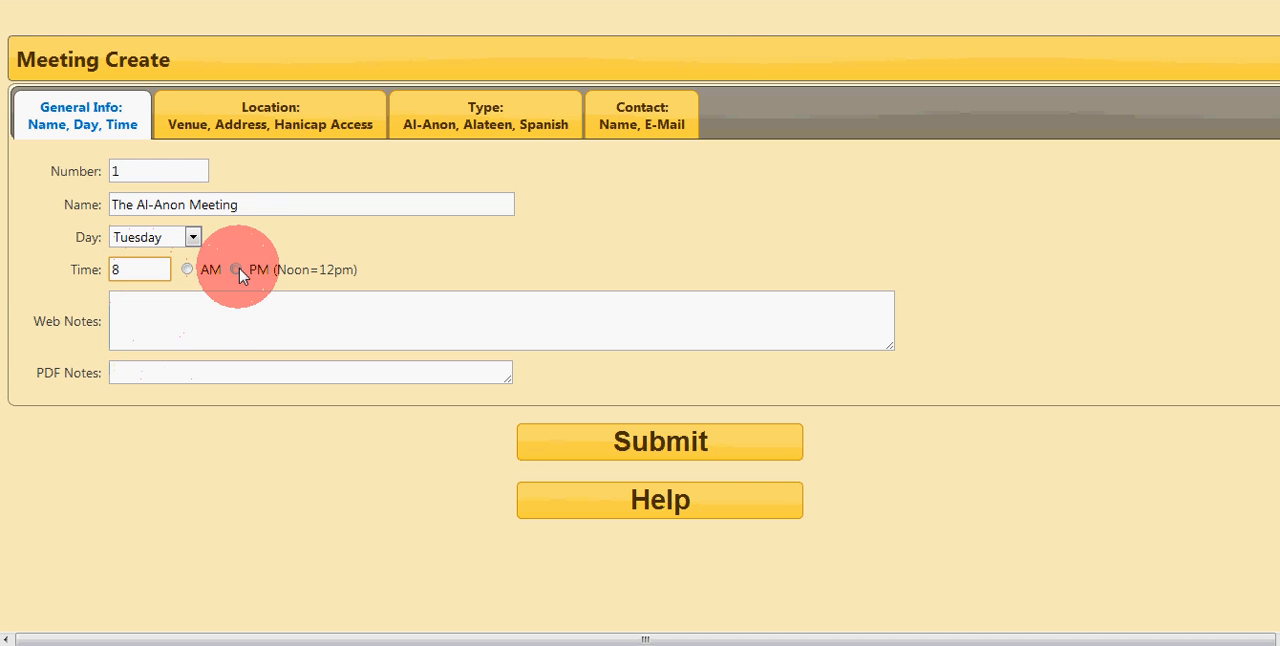
{"action": "left_click", "coordinate": [236, 269]}
Step: Enter "Enter left side of church." as the meeting's web notes
{"action": "left_click", "coordinate": [152, 302]}
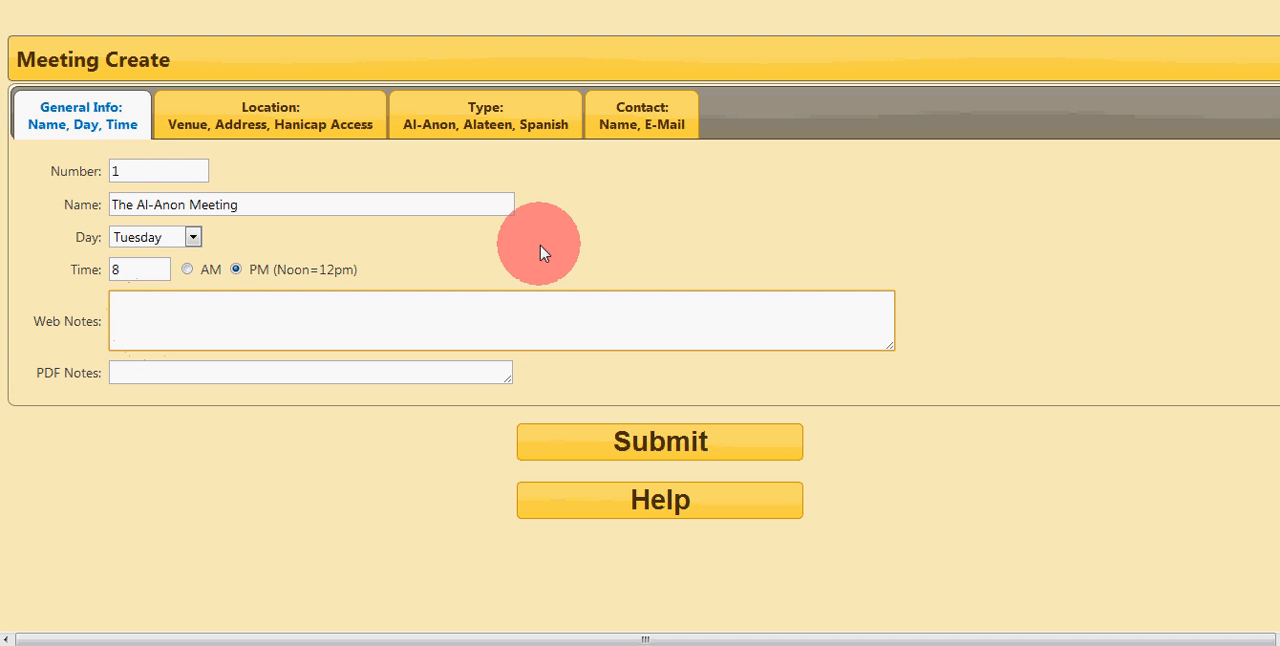
{"action": "type", "text": "Enter left side of chu"}
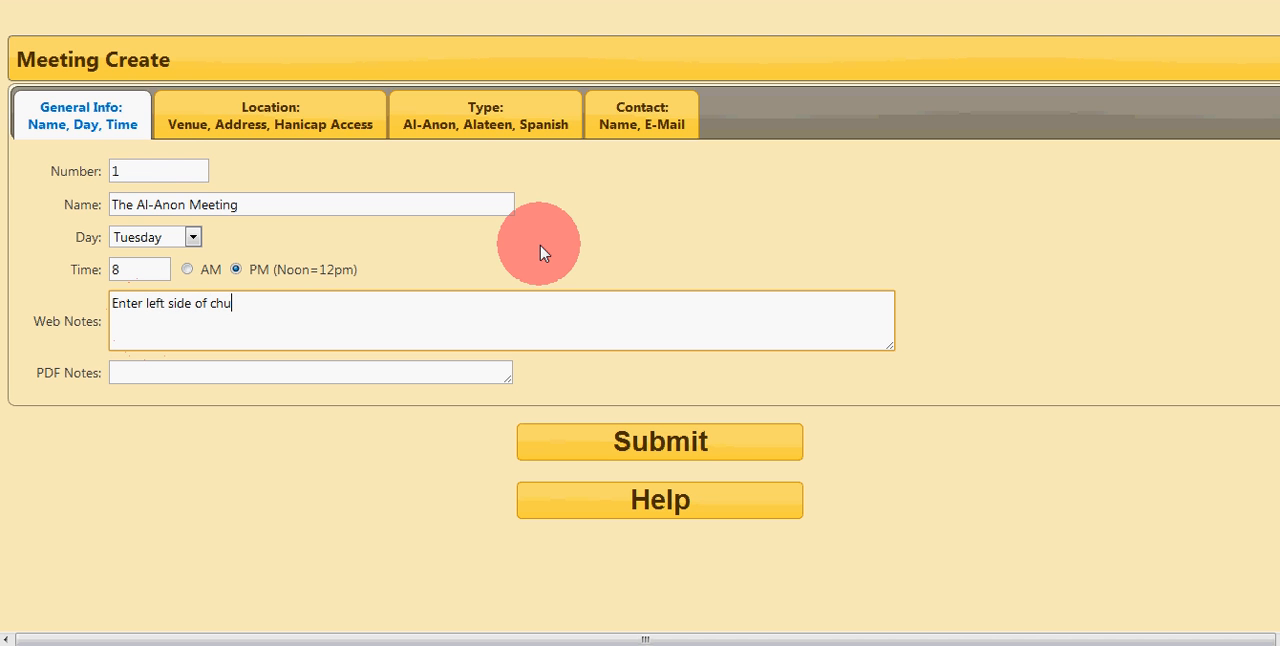
{"action": "type", "text": "rch."}
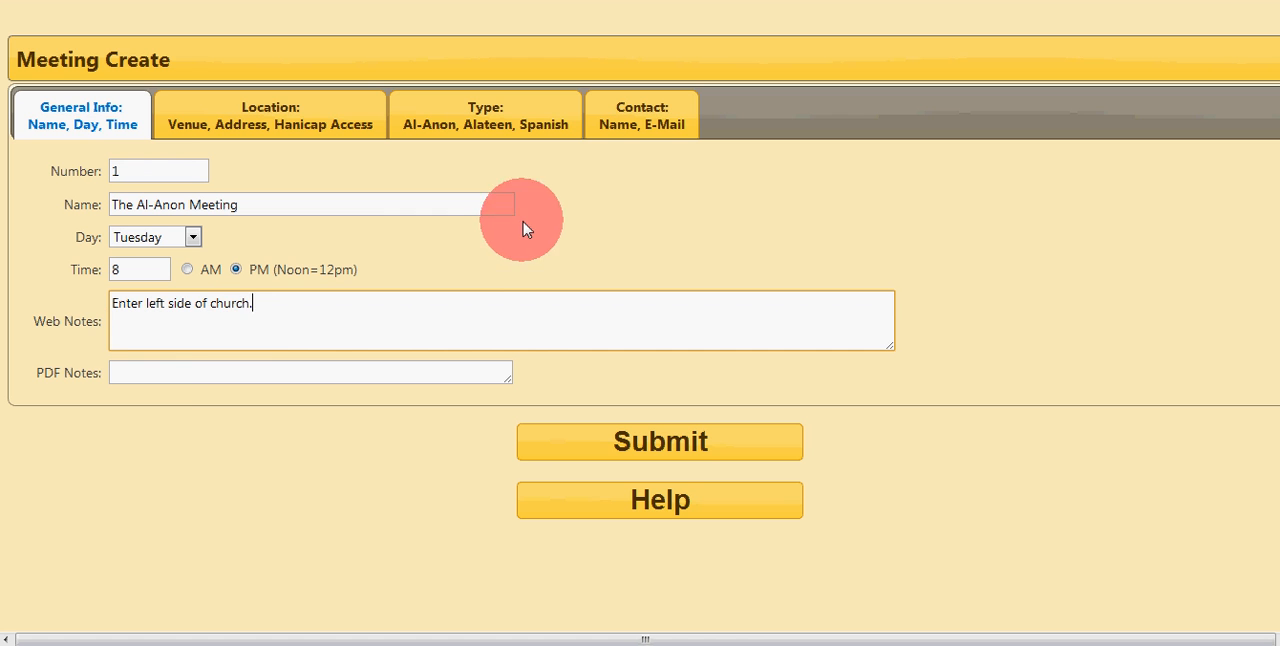
Step: Enter "Enter left side of church." as the meeting's PDF notes
{"action": "left_click", "coordinate": [172, 371]}
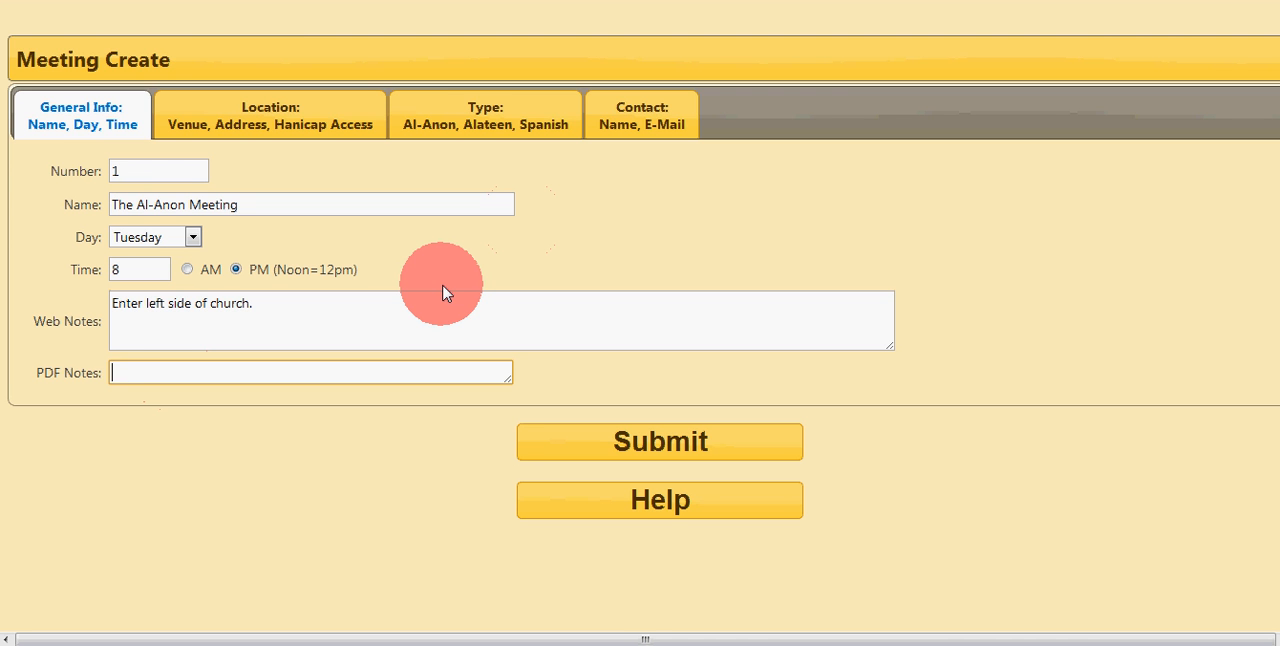
{"action": "type", "text": "Enter left side of church"}
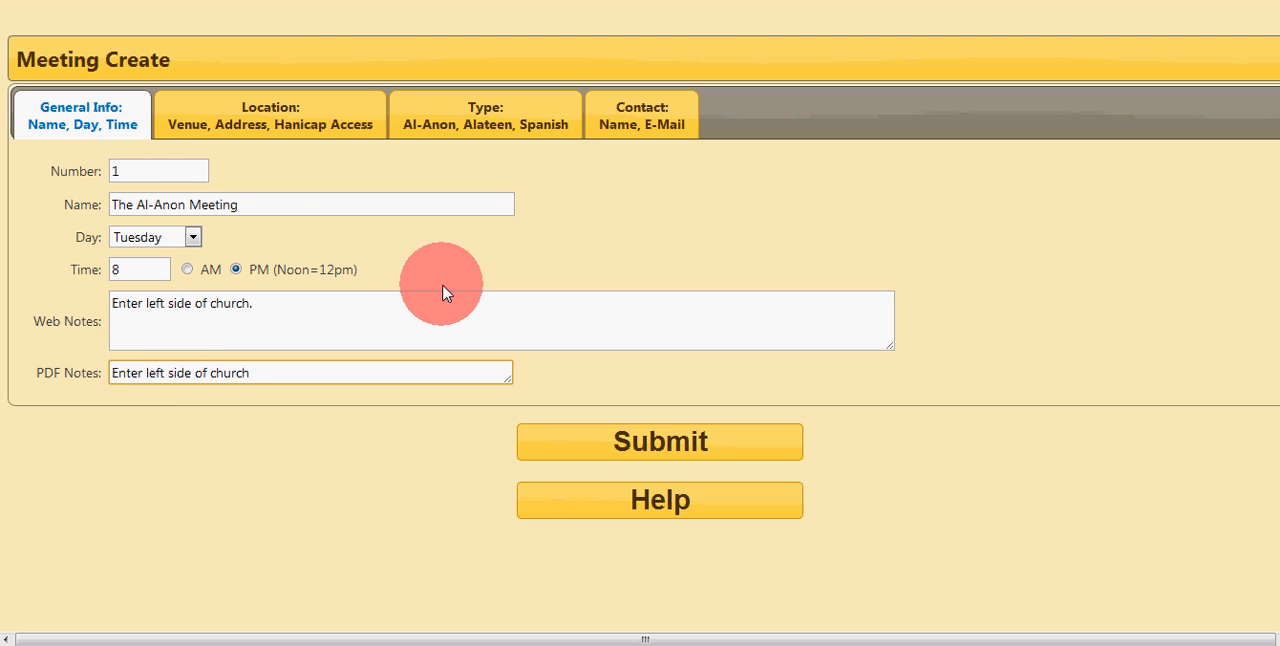
{"action": "type", "text": "."}
Step: Enter The church as the venue name in the meeting's location details
{"action": "left_click", "coordinate": [268, 106]}
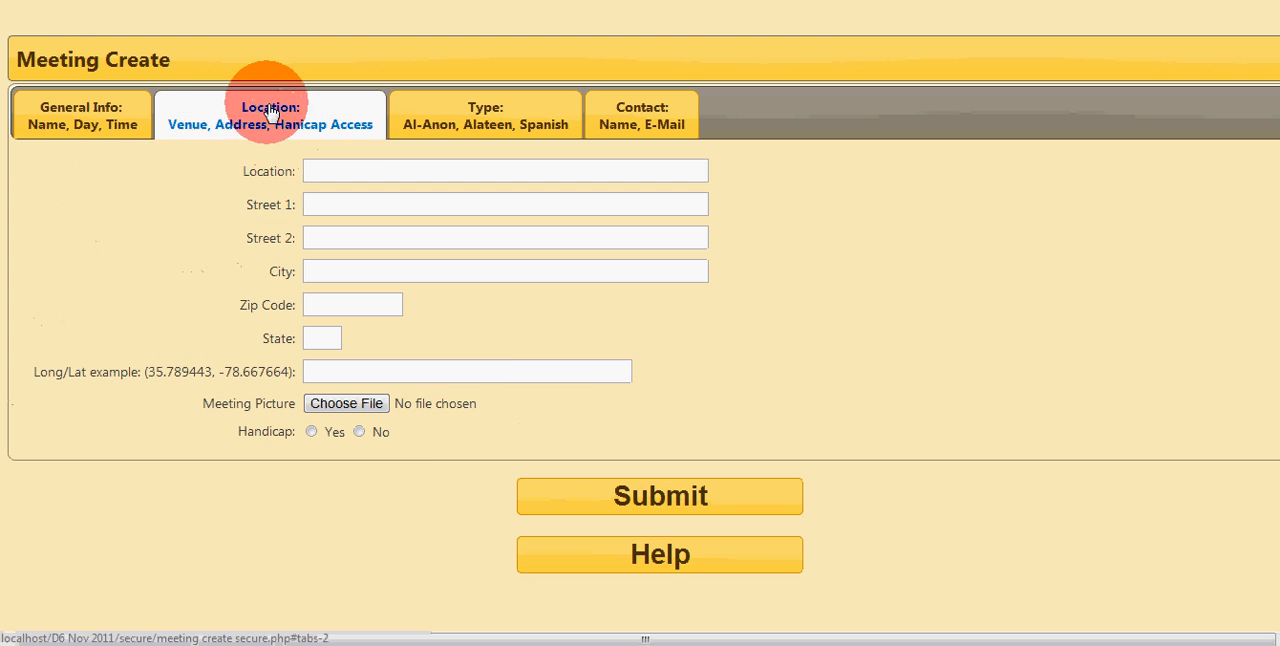
{"action": "left_click", "coordinate": [339, 168]}
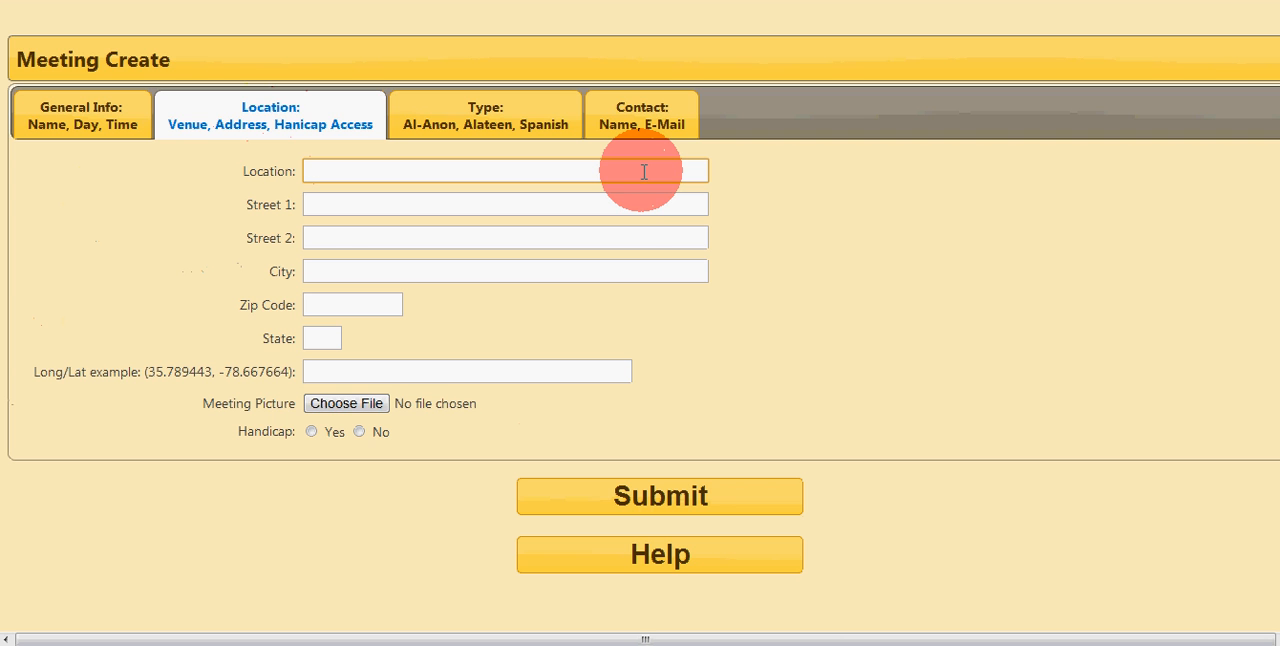
{"action": "type", "text": "The church"}
Step: Fill in the first street line with the venue's street address
{"action": "left_click", "coordinate": [389, 201]}
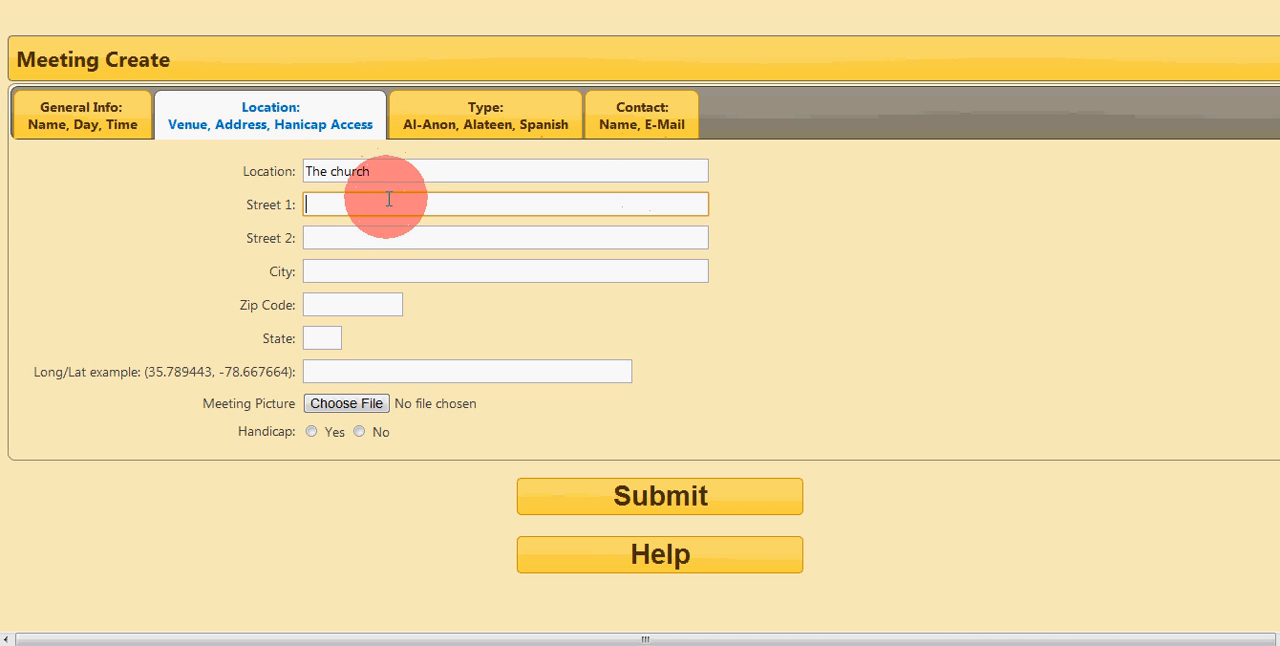
{"action": "type", "text": "1 east eden"}
{"action": "key", "text": "BackSpace"}
{"action": "key", "text": "BackSpace"}
{"action": "key", "text": "BackSpace"}
{"action": "key", "text": "BackSpace"}
{"action": "key", "text": "BackSpace"}
{"action": "key", "text": "BackSpace"}
{"action": "key", "text": "BackSpace"}
{"action": "key", "text": "BackSpace"}
{"action": "key", "text": "BackSpace"}
{"action": "type", "text": "East Edenton "}
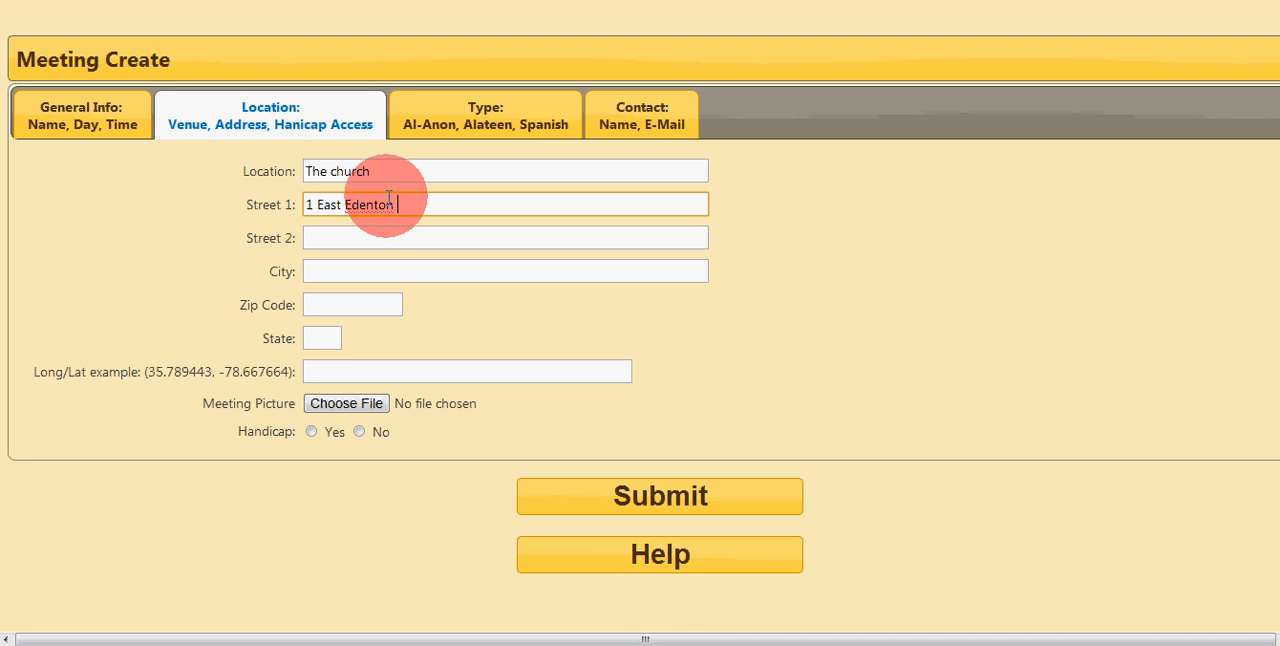
{"action": "type", "text": "S"}
Step: Fill in the venue's city and state, leaving the second street line and zip code blank
{"action": "key", "text": "Tab"}
{"action": "key", "text": "Tab"}
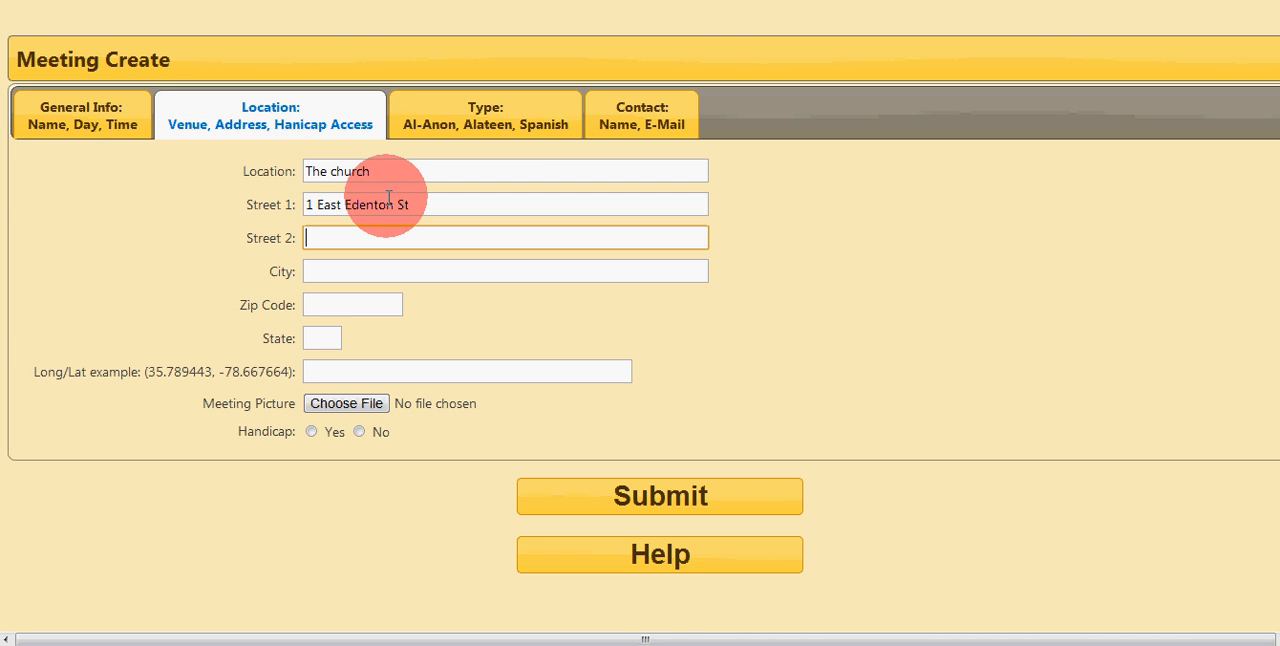
{"action": "type", "text": "Raleigh"}
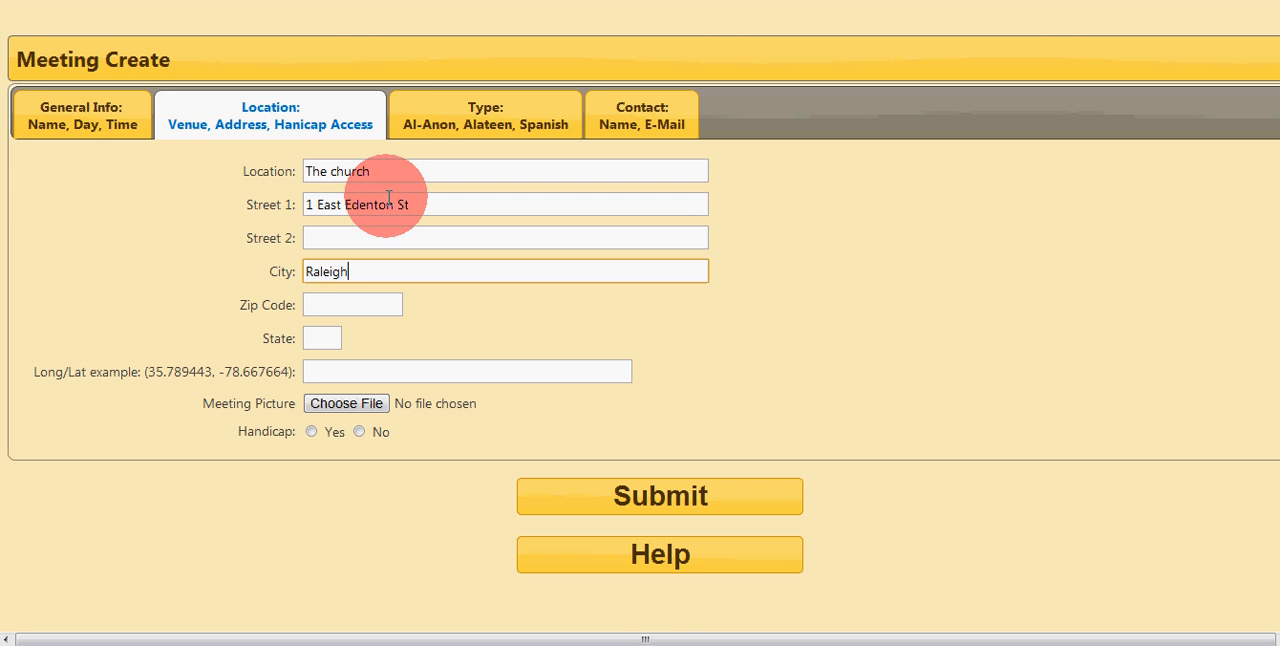
{"action": "key", "text": "Tab"}
{"action": "key", "text": "Tab"}
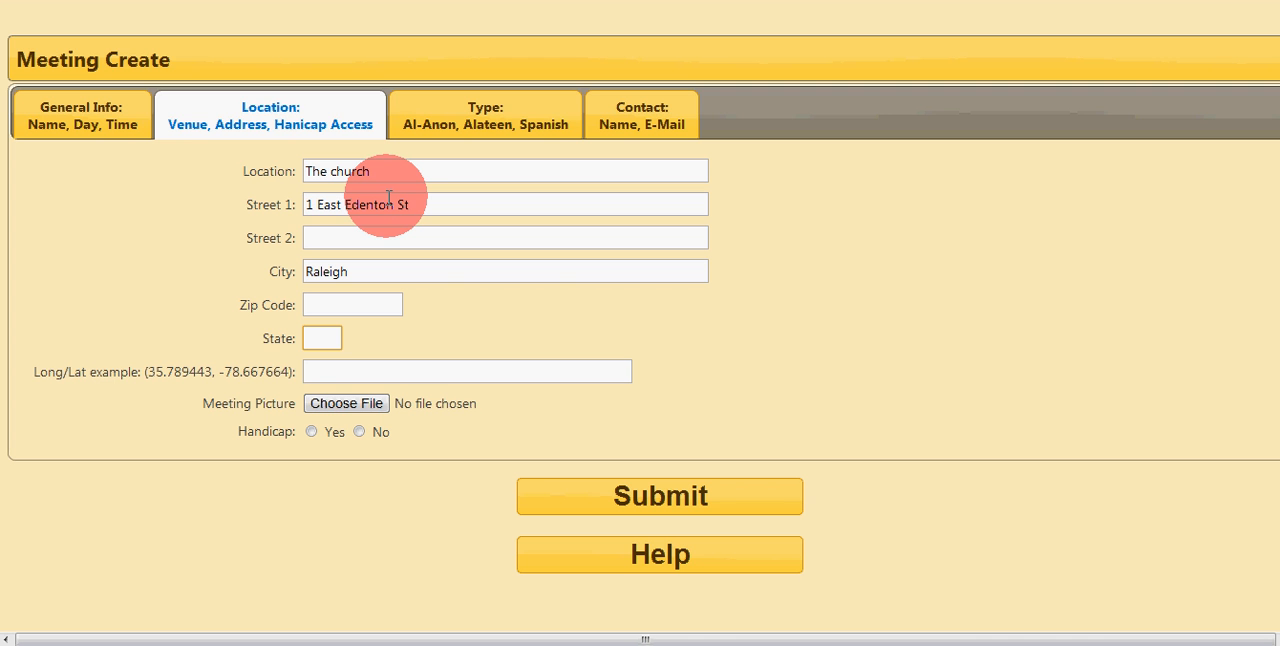
{"action": "type", "text": "NC"}
{"action": "key", "text": "Tab"}
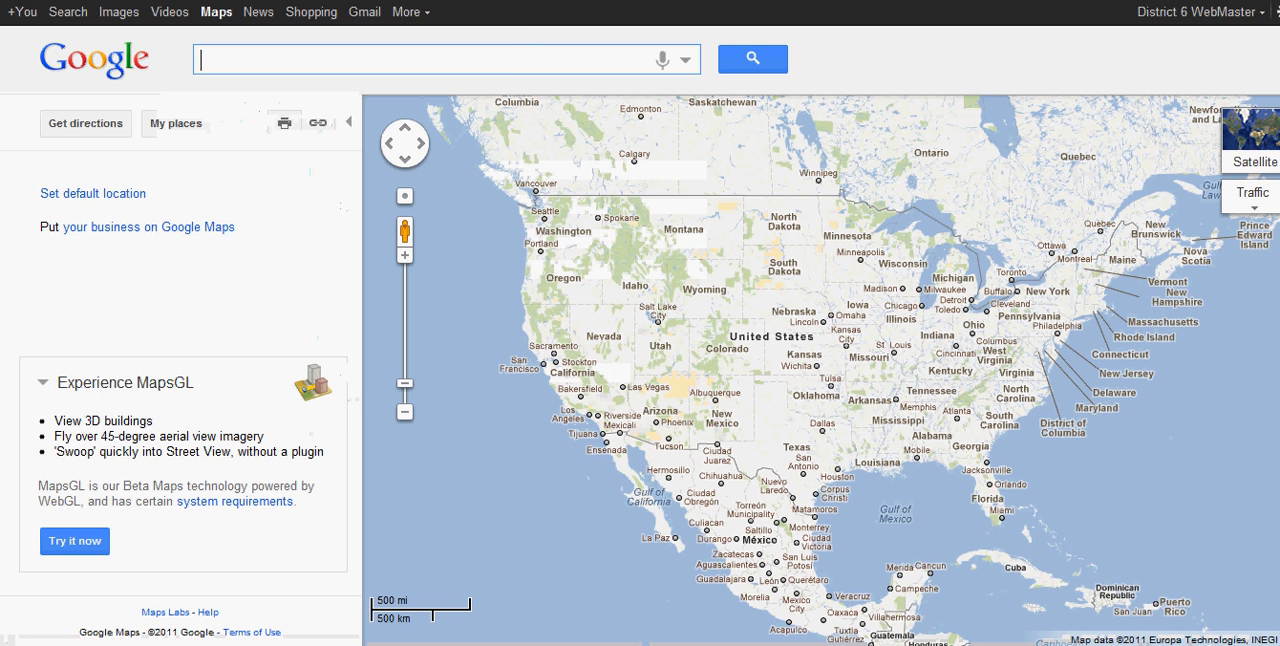
Step: Switch to Google Maps and search for the venue's street address to look up its zip code
{"action": "left_click", "coordinate": [504, 59]}
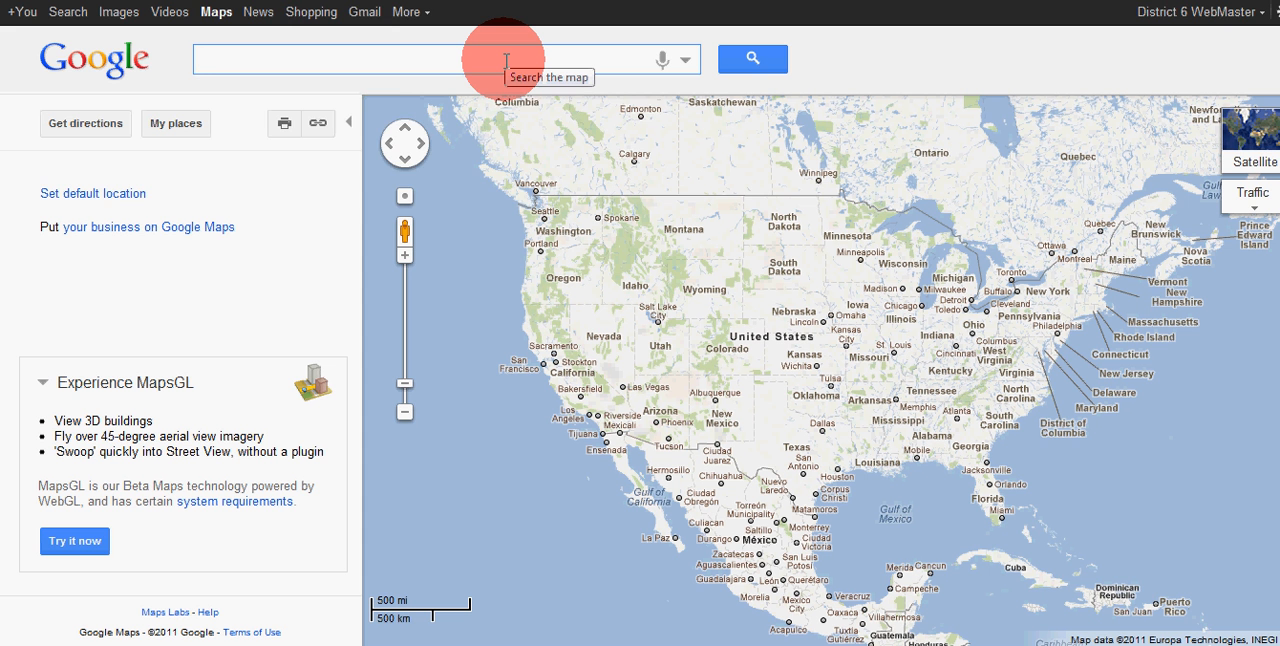
{"action": "type", "text": "1 East "}
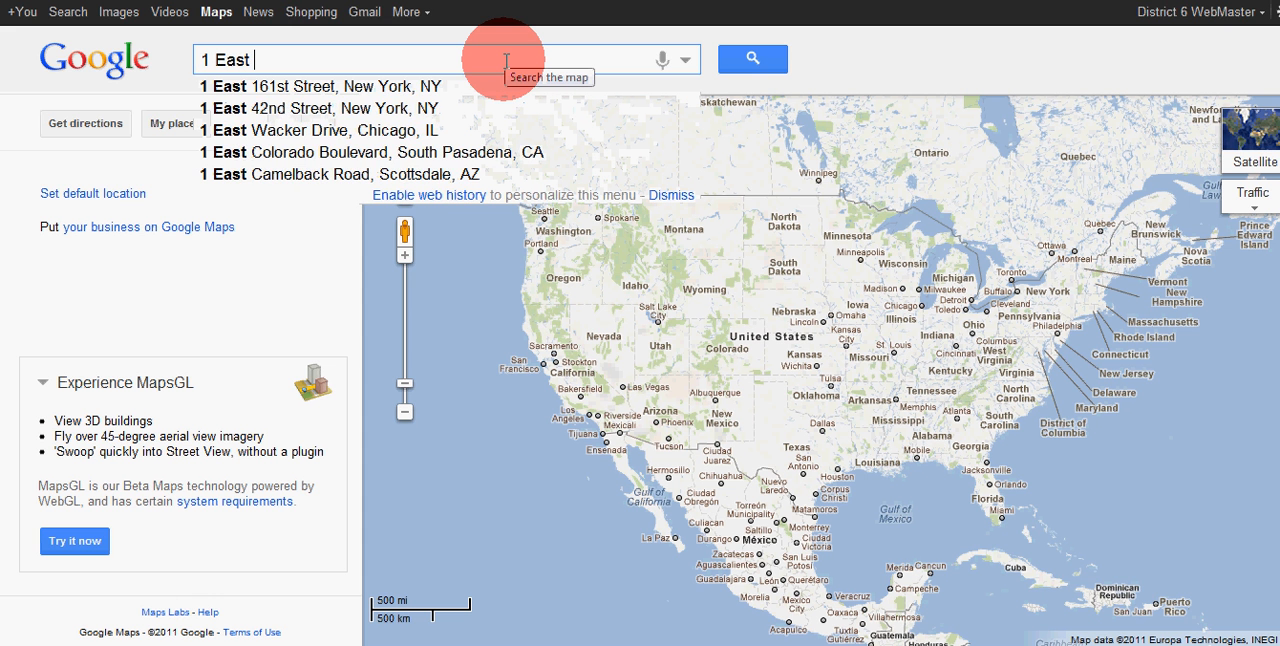
{"action": "type", "text": "Edenton"}
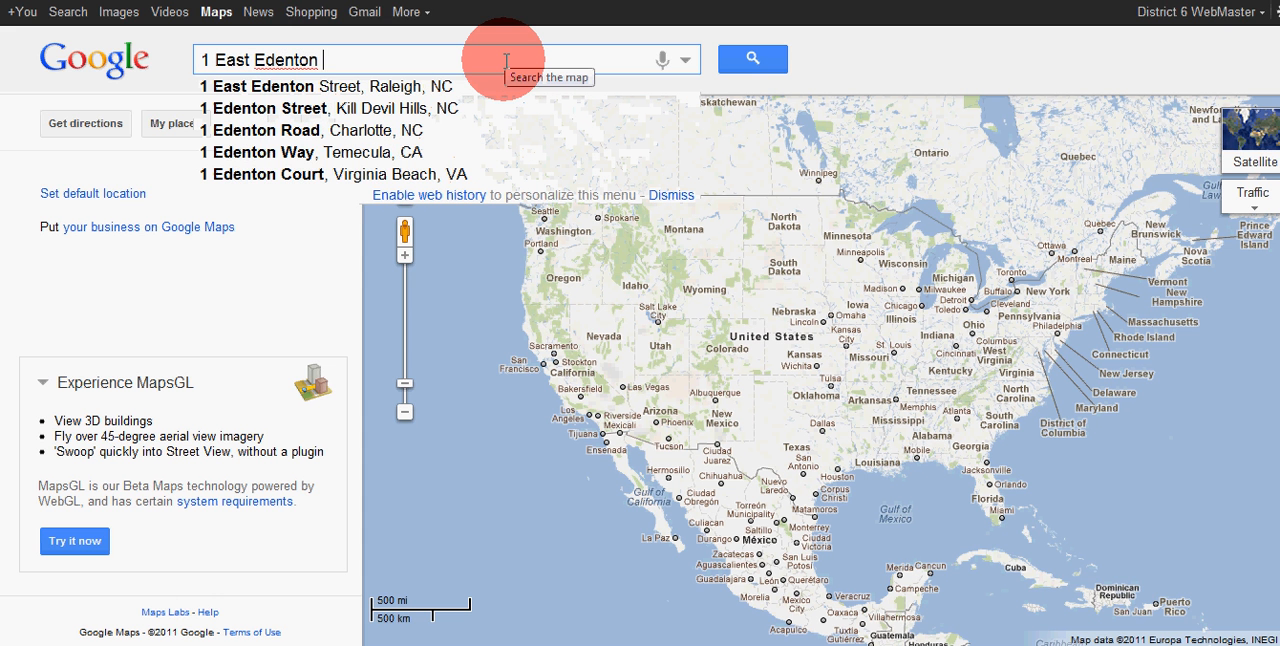
{"action": "left_click", "coordinate": [375, 88]}
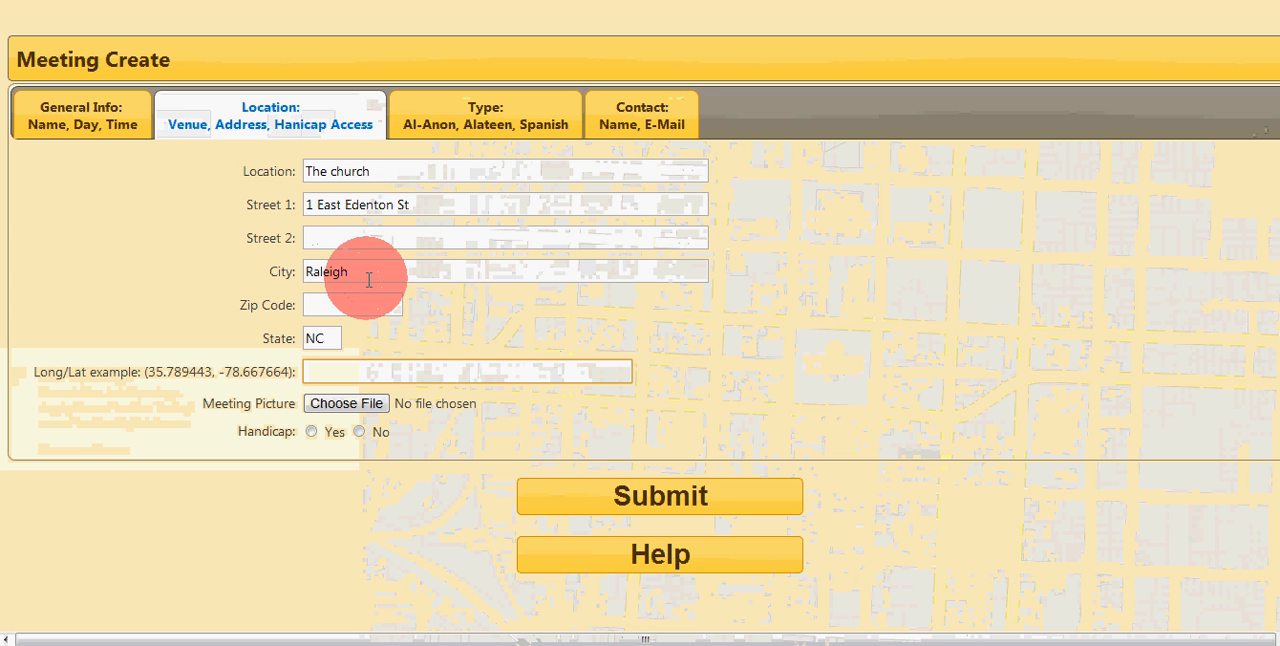
{"action": "type", "text": "27601"}
{"action": "key", "text": "BackSpace"}
{"action": "key", "text": "BackSpace"}
{"action": "key", "text": "BackSpace"}
{"action": "key", "text": "BackSpace"}
{"action": "key", "text": "BackSpace"}
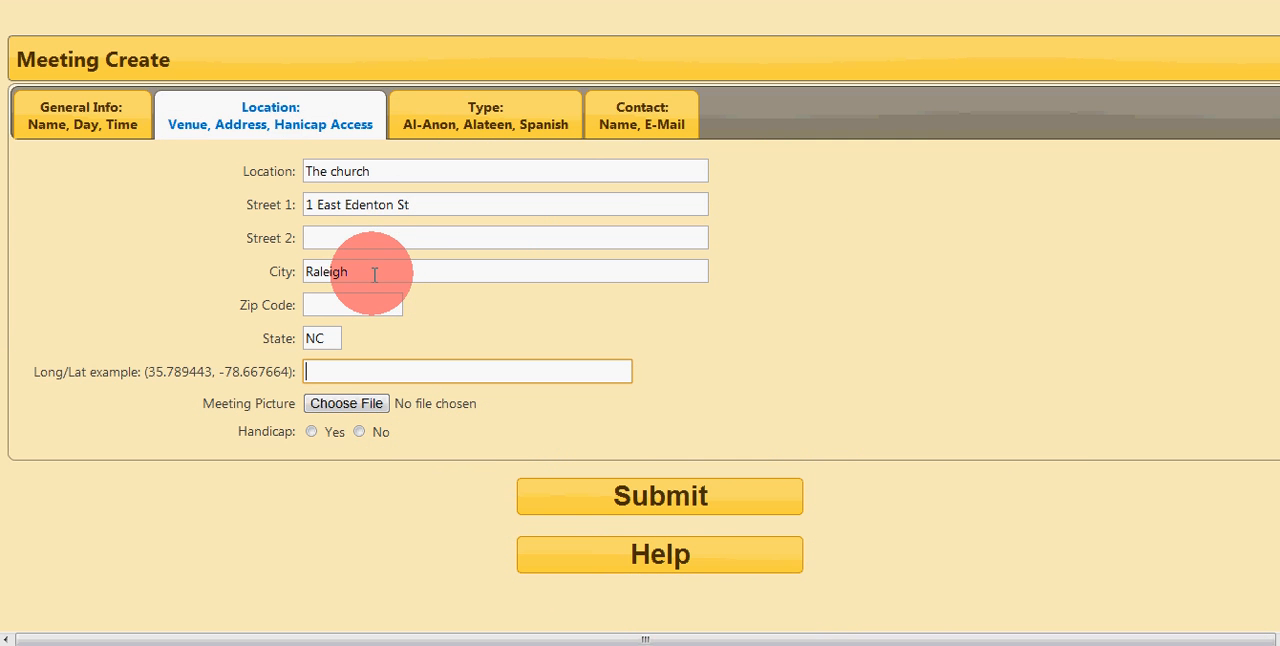
Step: Fill in the venue's zip code on the meeting form and activate the empty Long/Lat field
{"action": "left_click", "coordinate": [342, 299]}
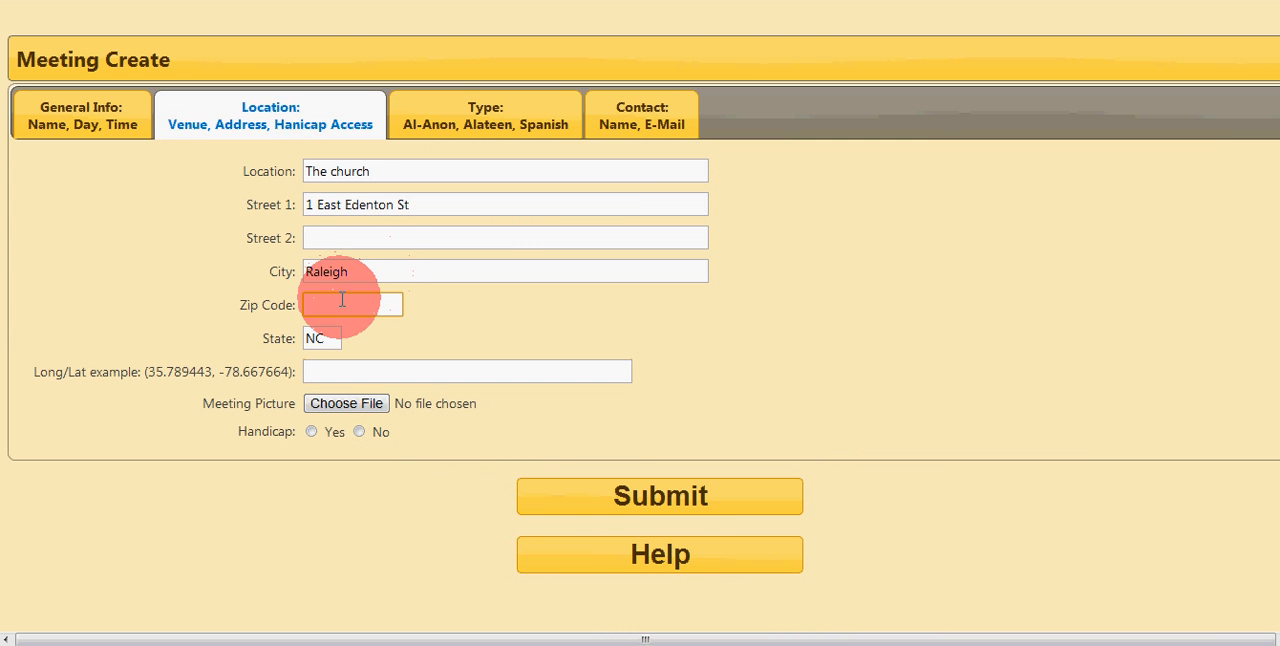
{"action": "type", "text": "27601"}
{"action": "left_click", "coordinate": [329, 369]}
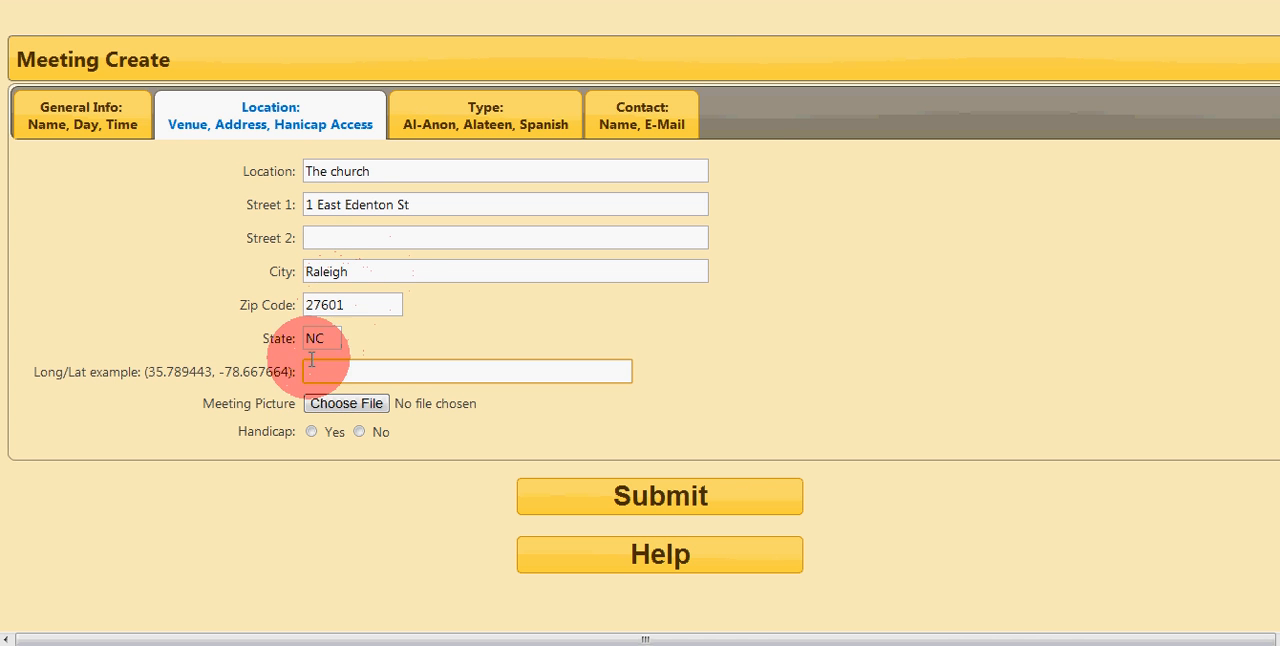
Step: Switch to Google Maps, get the coordinates at the venue's marker and select them for copying
{"action": "key", "text": "ctrl+Tab"}
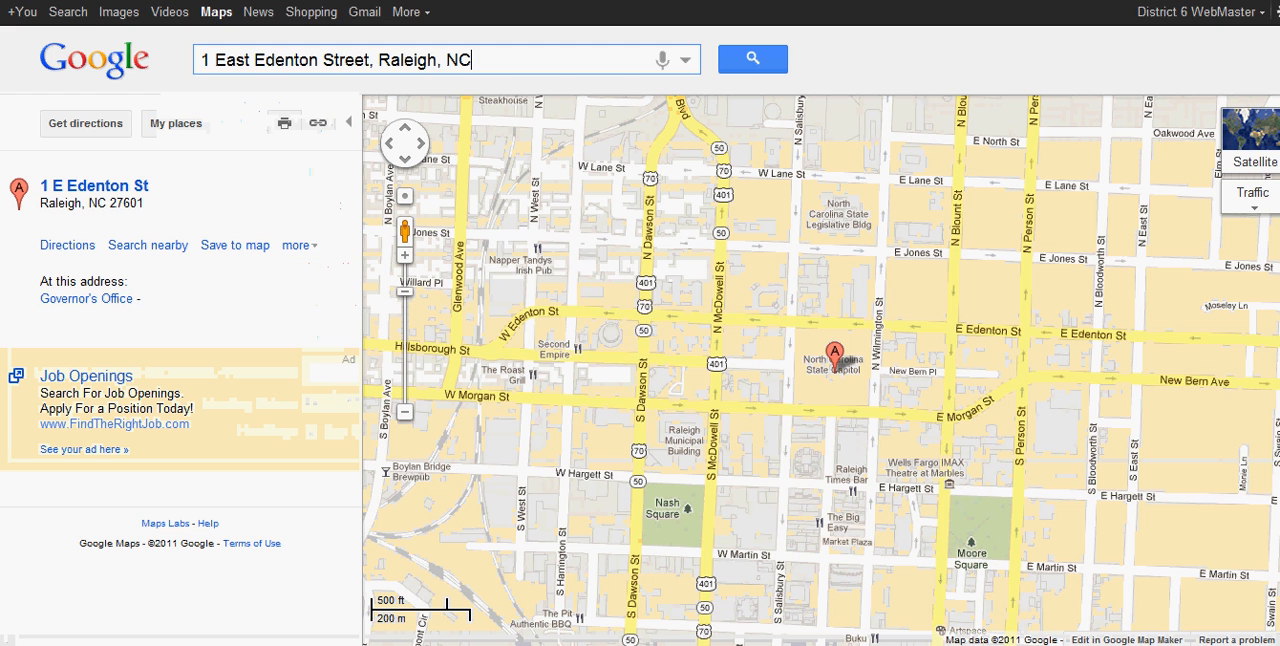
{"action": "right_click", "coordinate": [835, 387]}
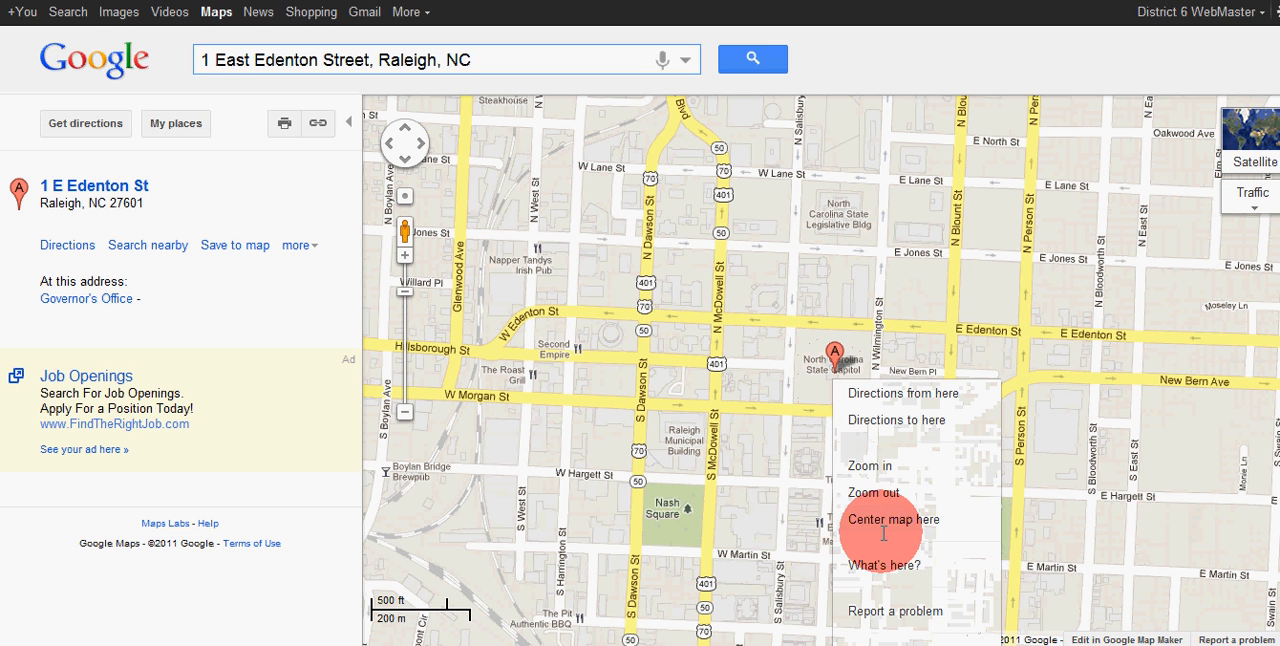
{"action": "left_click", "coordinate": [888, 566]}
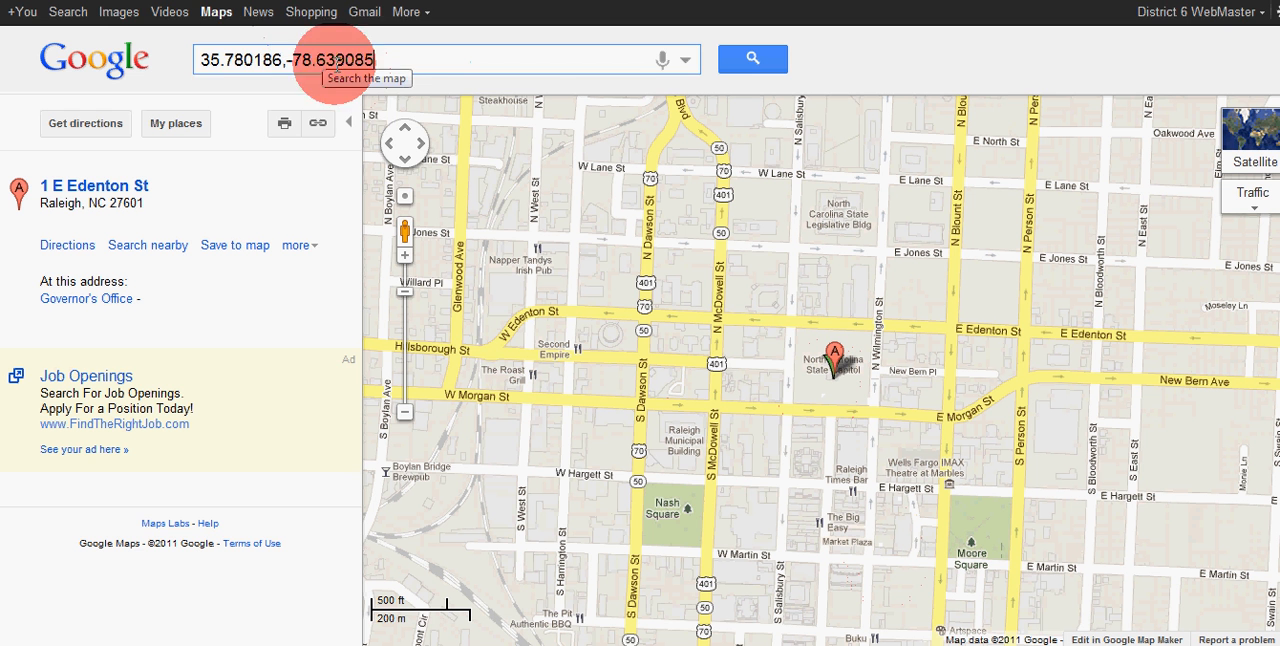
{"action": "left_click_drag", "start_coordinate": [400, 61], "coordinate": [210, 58]}
{"action": "key", "text": "ctrl+c"}
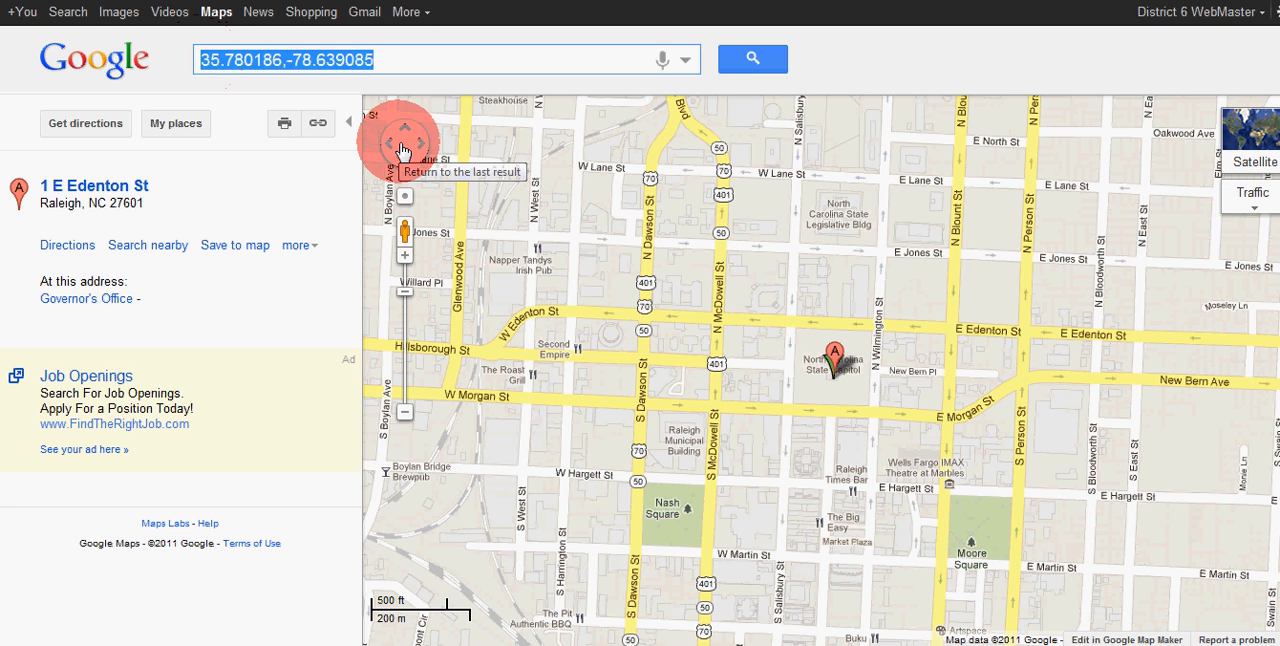
Step: Return to the meeting form and enter the copied coordinates in parentheses as the Long/Lat value
{"action": "left_click", "coordinate": [440, 2]}
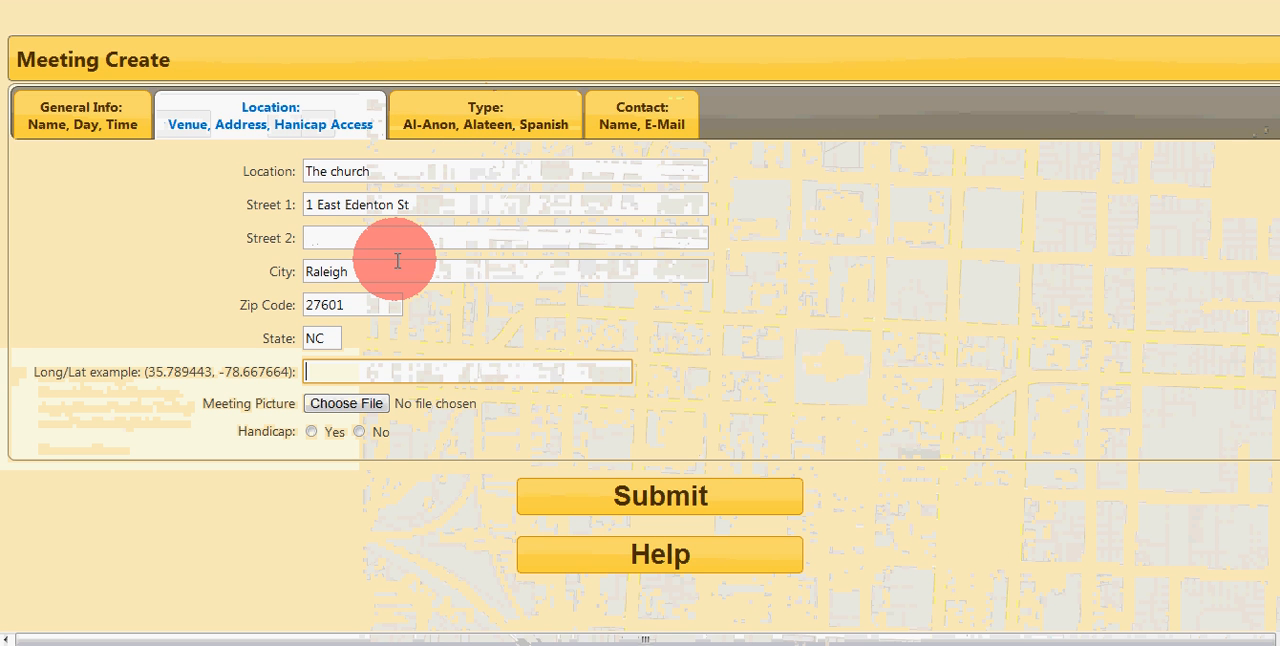
{"action": "type", "text": "("}
{"action": "key", "text": "ctrl+v"}
{"action": "type", "text": ")"}
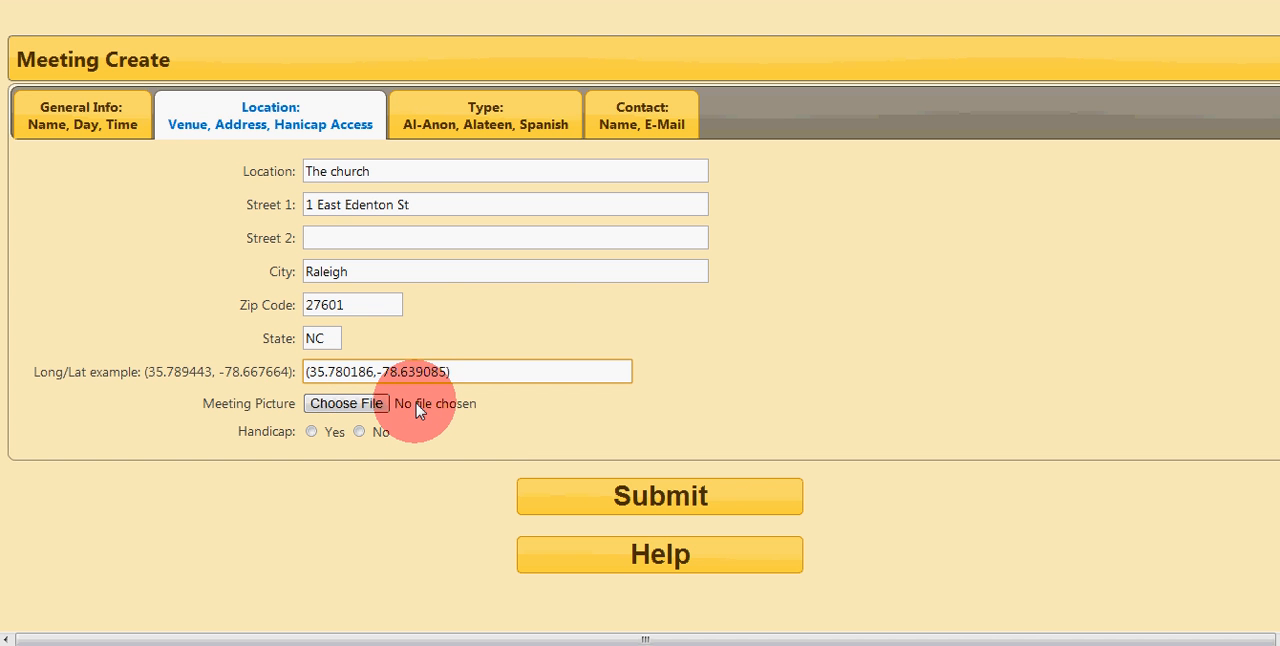
Step: Attach step by step.jpg as the meeting picture and set handicap access to Yes
{"action": "left_click", "coordinate": [350, 405]}
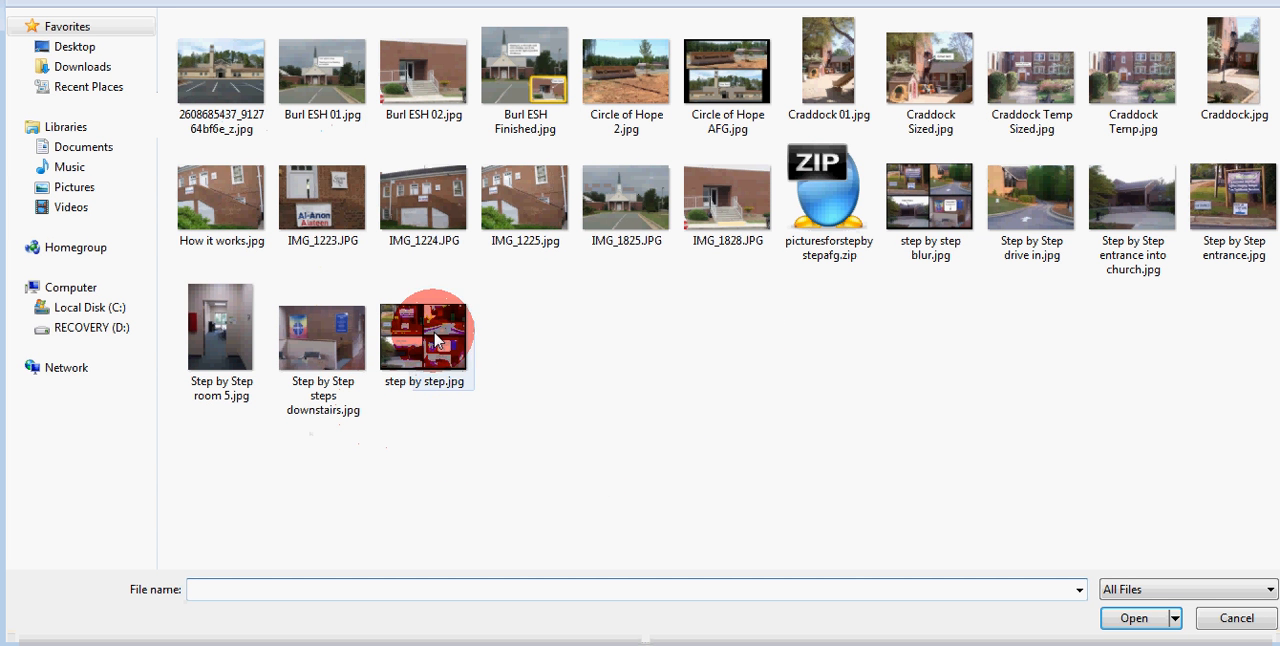
{"action": "left_click", "coordinate": [423, 372]}
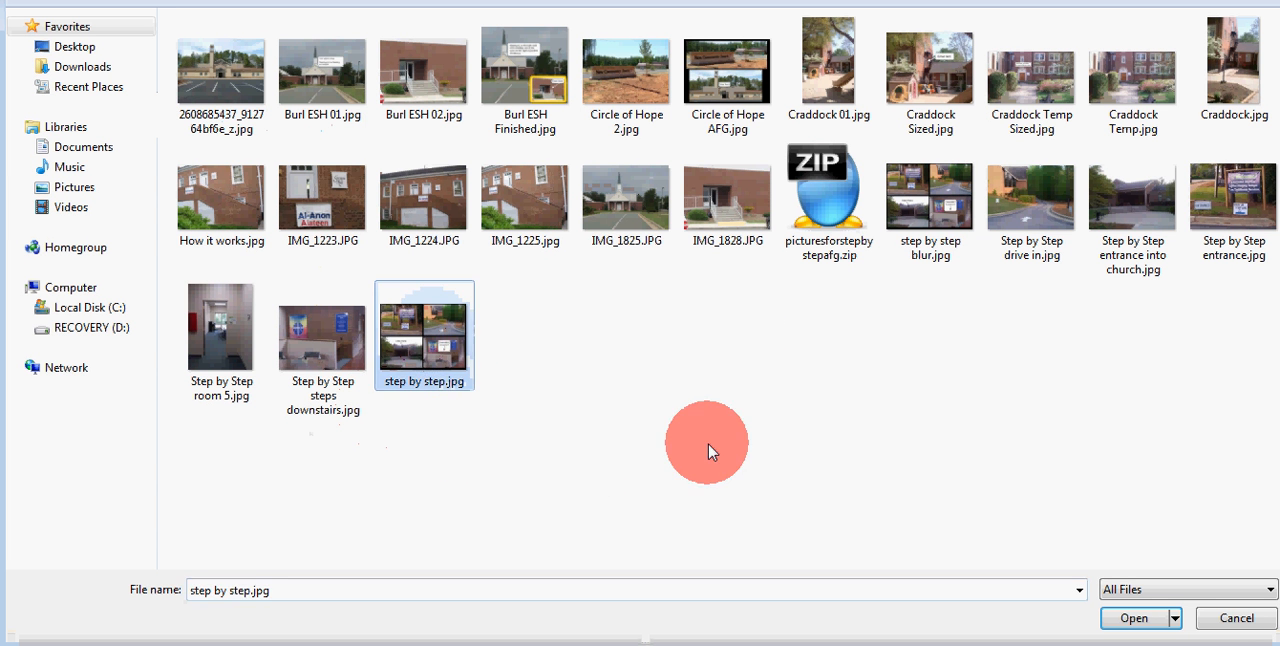
{"action": "left_click", "coordinate": [1133, 619]}
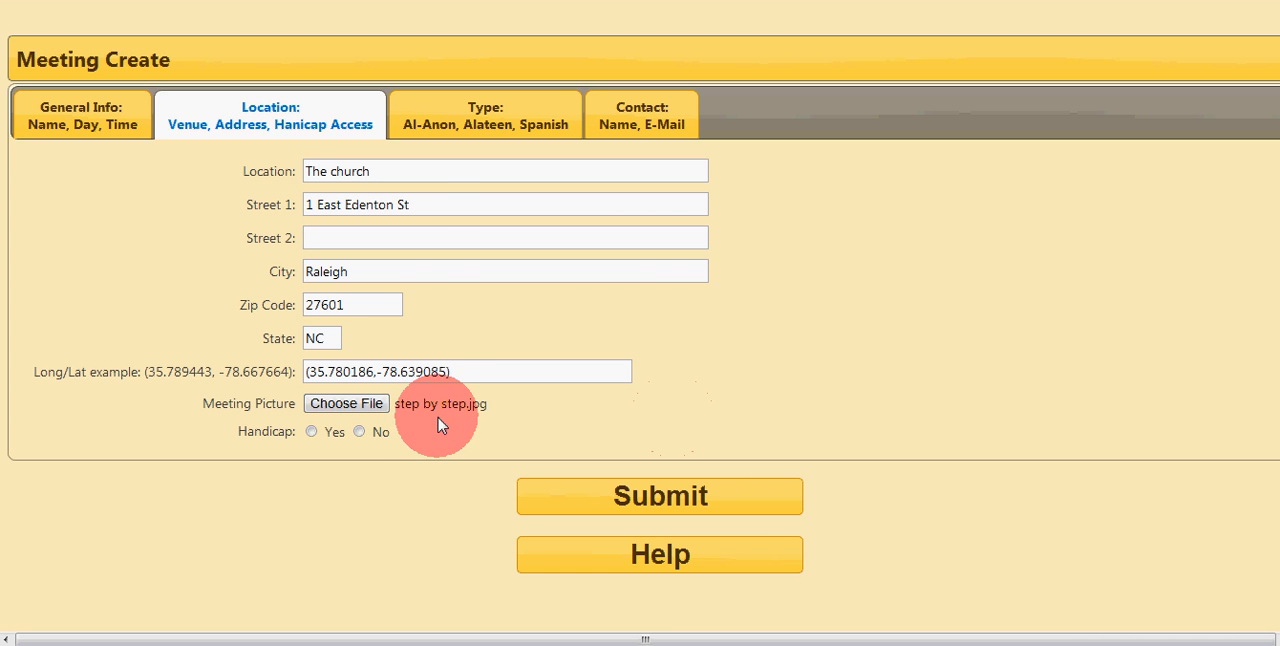
{"action": "left_click", "coordinate": [313, 434]}
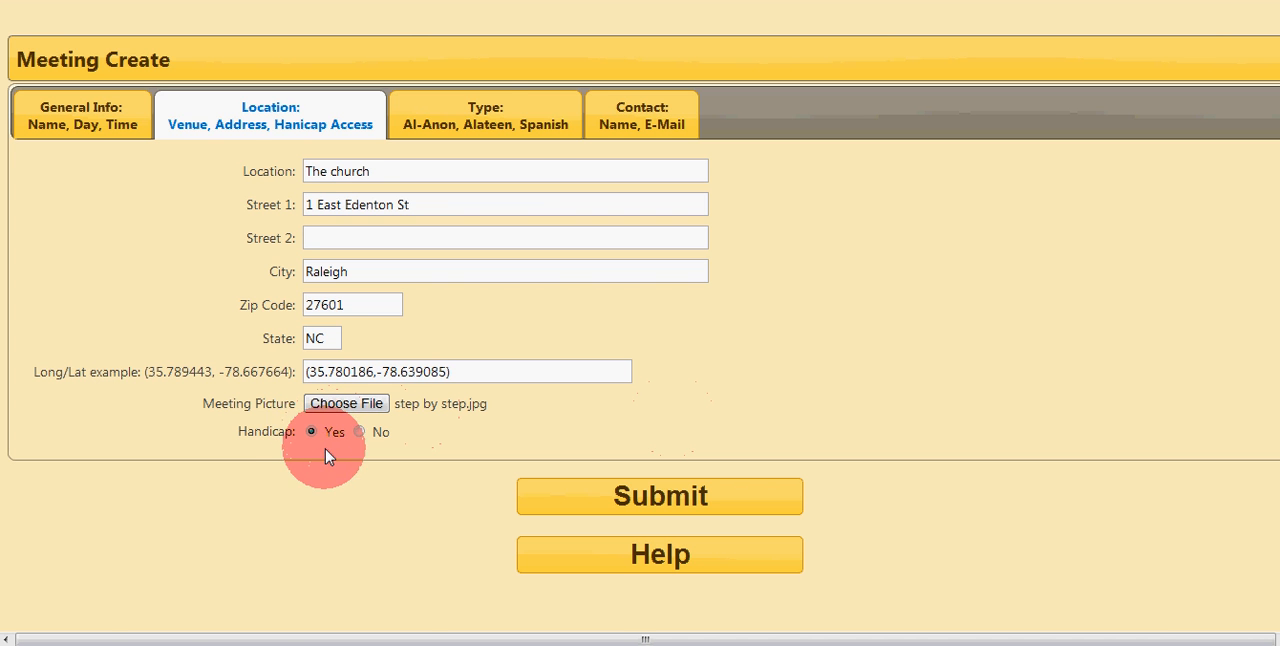
Step: Set the meeting type to Yes for Al-Anon, Beginner and Open Meeting, and No for Alateen, Spanish, Concurrent Alateen and Concurrent AA
{"action": "left_click", "coordinate": [473, 113]}
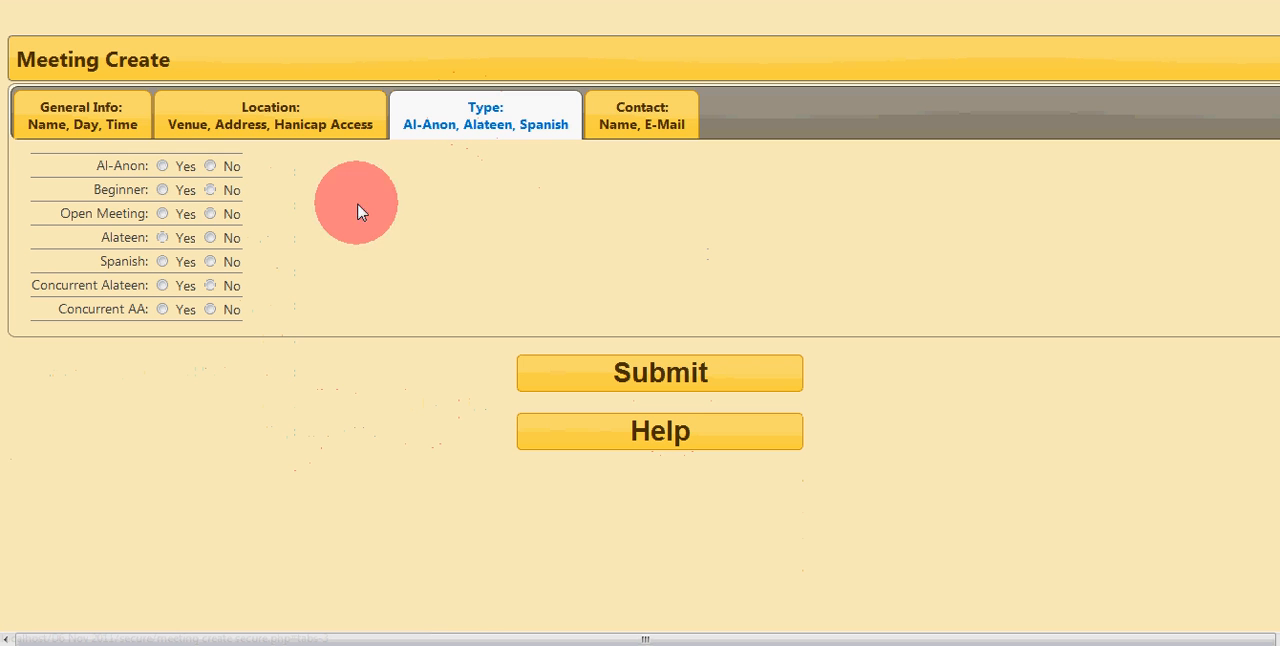
{"action": "left_click", "coordinate": [163, 167]}
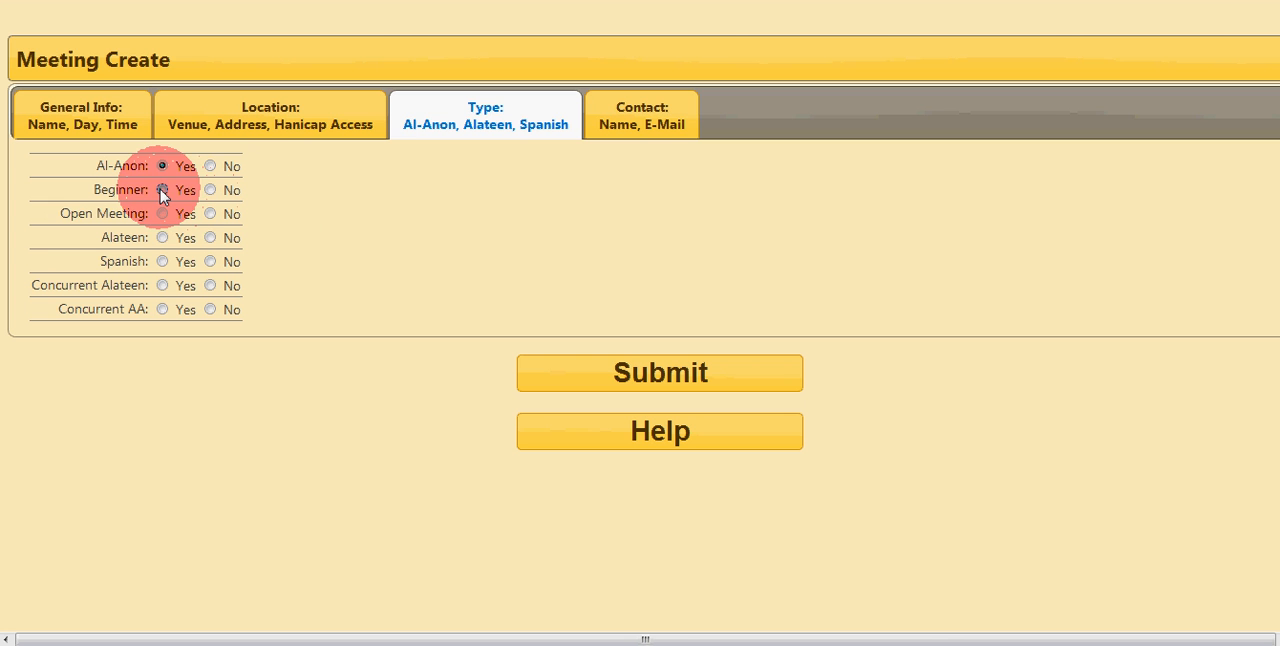
{"action": "left_click", "coordinate": [162, 190]}
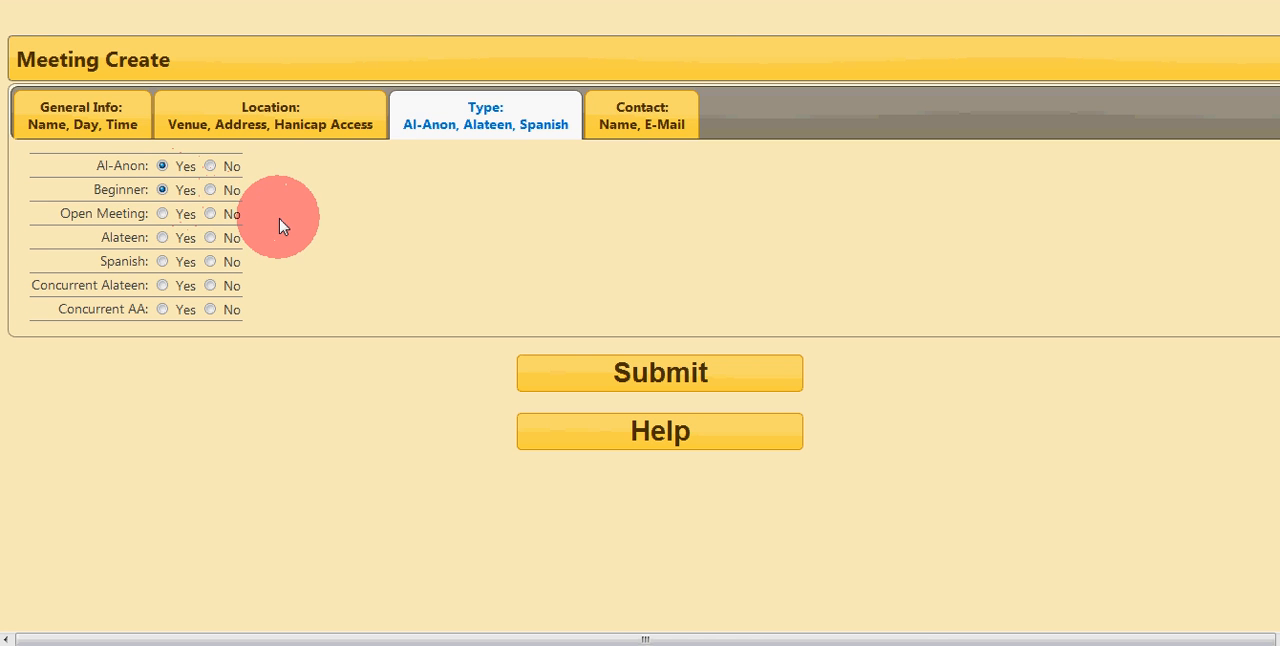
{"action": "left_click", "coordinate": [163, 214]}
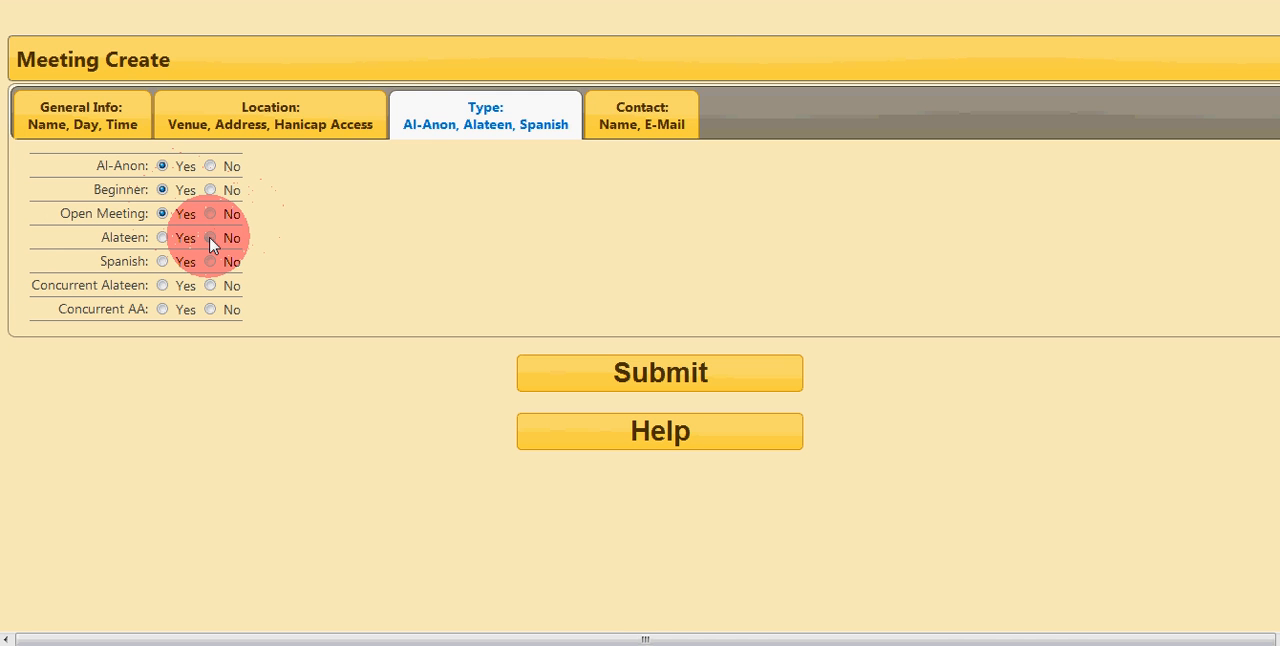
{"action": "left_click", "coordinate": [210, 240]}
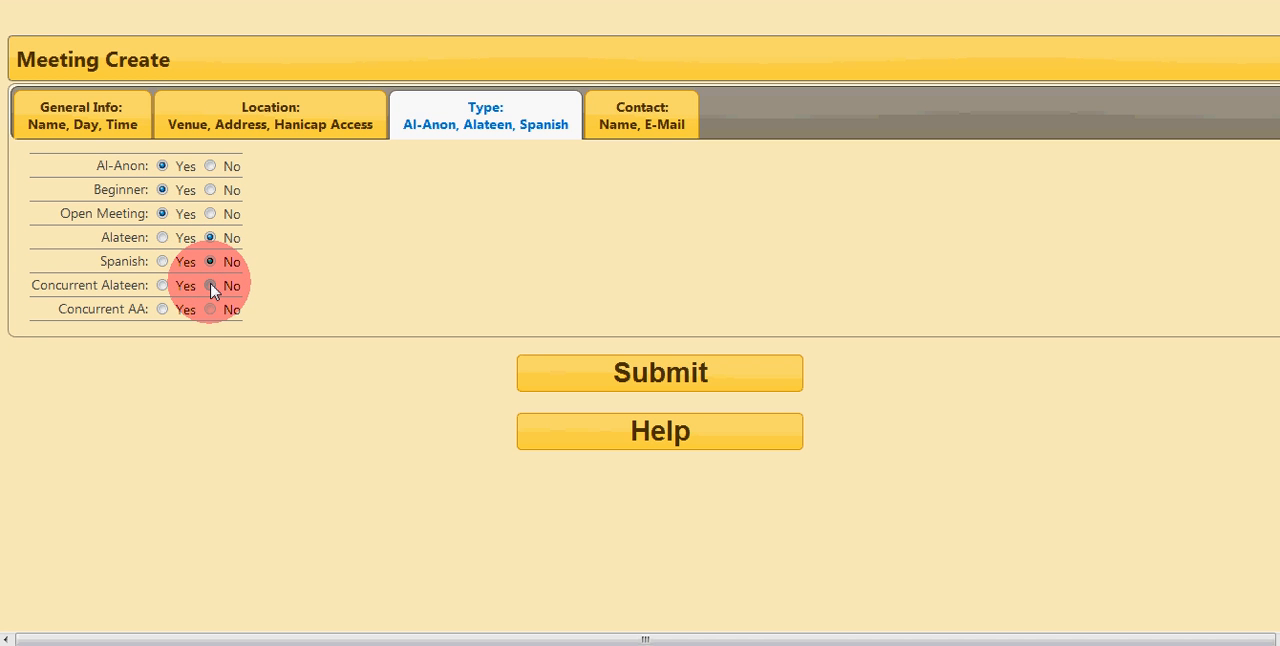
{"action": "left_click", "coordinate": [211, 286]}
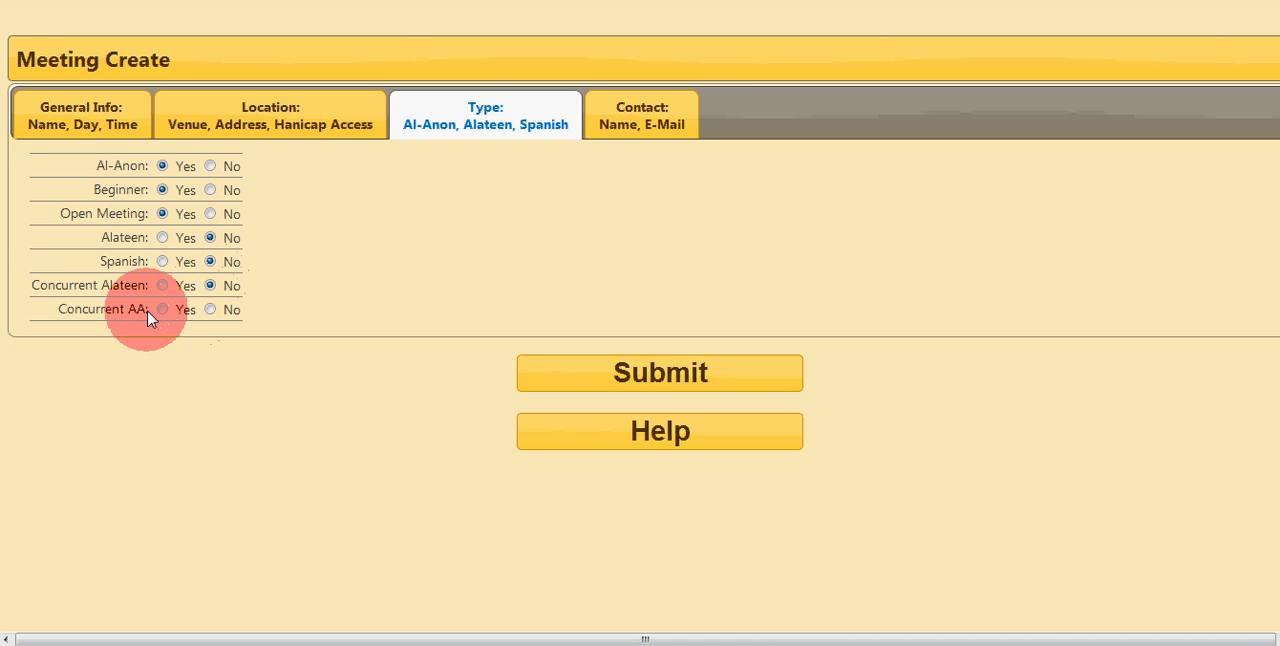
{"action": "left_click", "coordinate": [210, 310]}
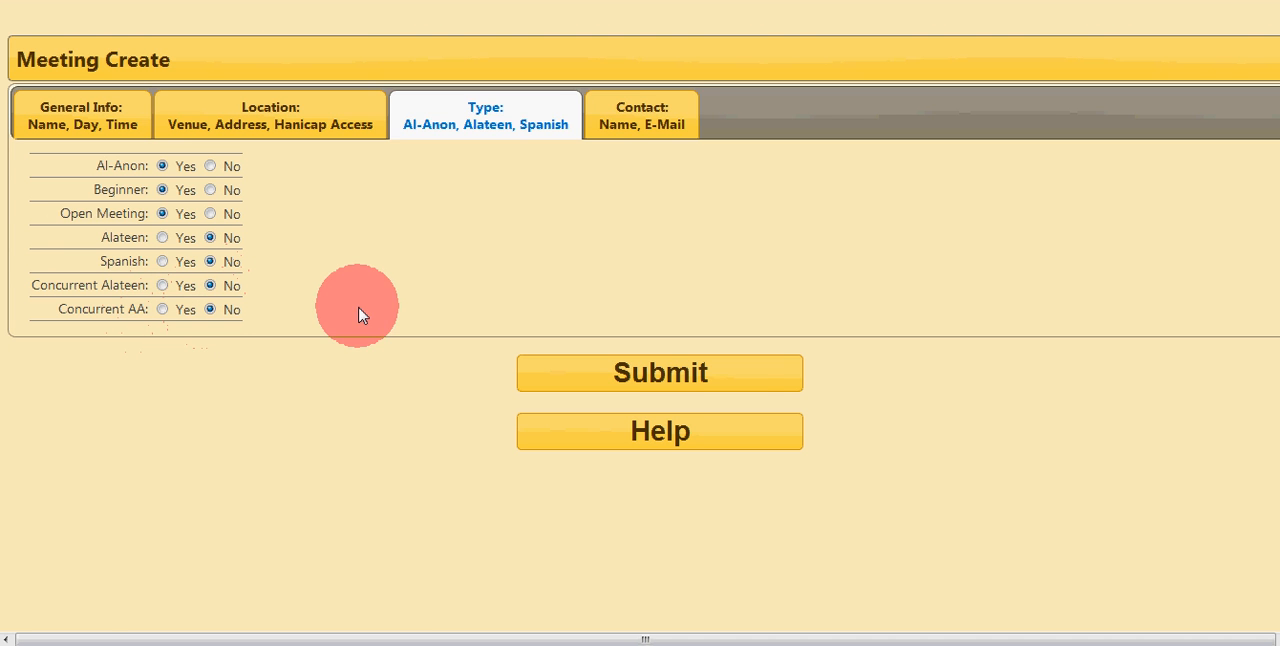
Step: Show the meeting's contact fields and read the Meeting Create help, moving it clear of the fields before closing it
{"action": "left_click", "coordinate": [614, 122]}
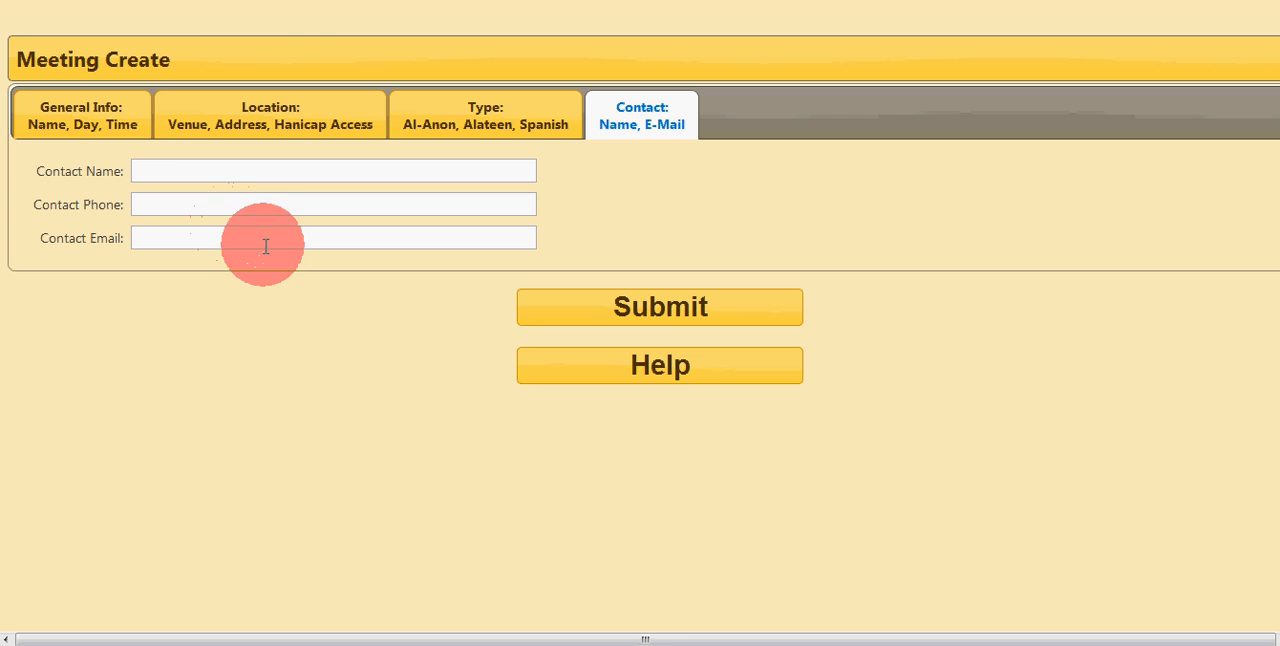
{"action": "left_click", "coordinate": [658, 370]}
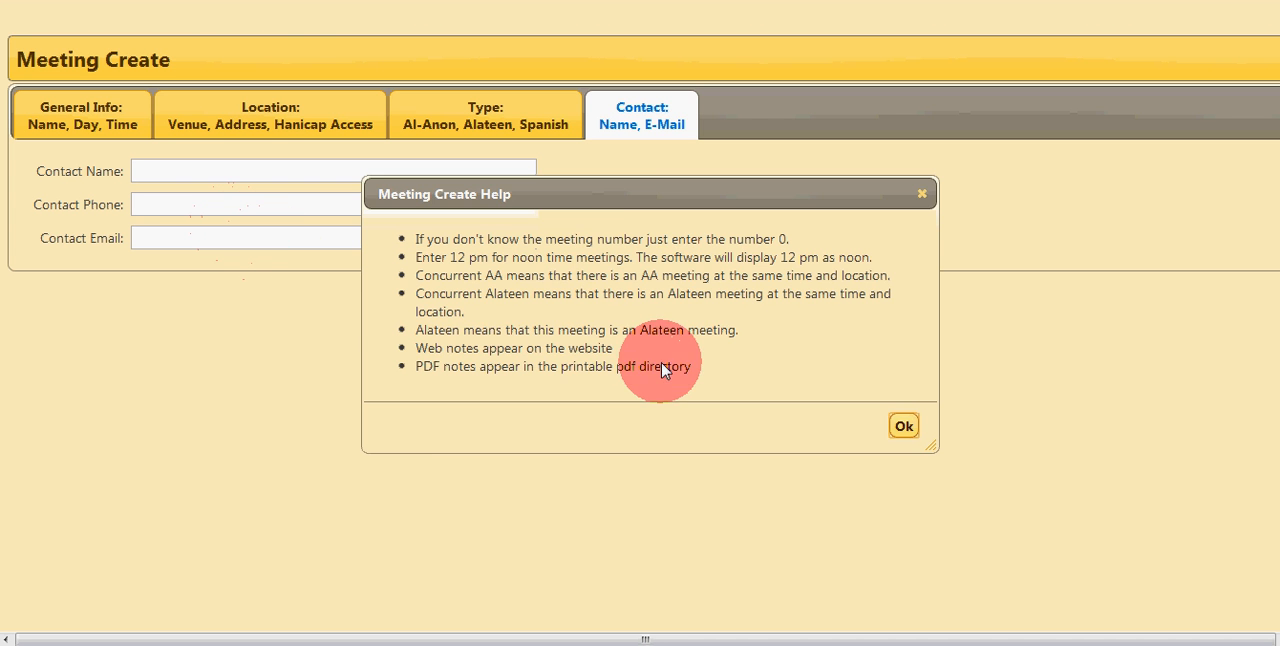
{"action": "left_click_drag", "start_coordinate": [685, 200], "coordinate": [391, 377]}
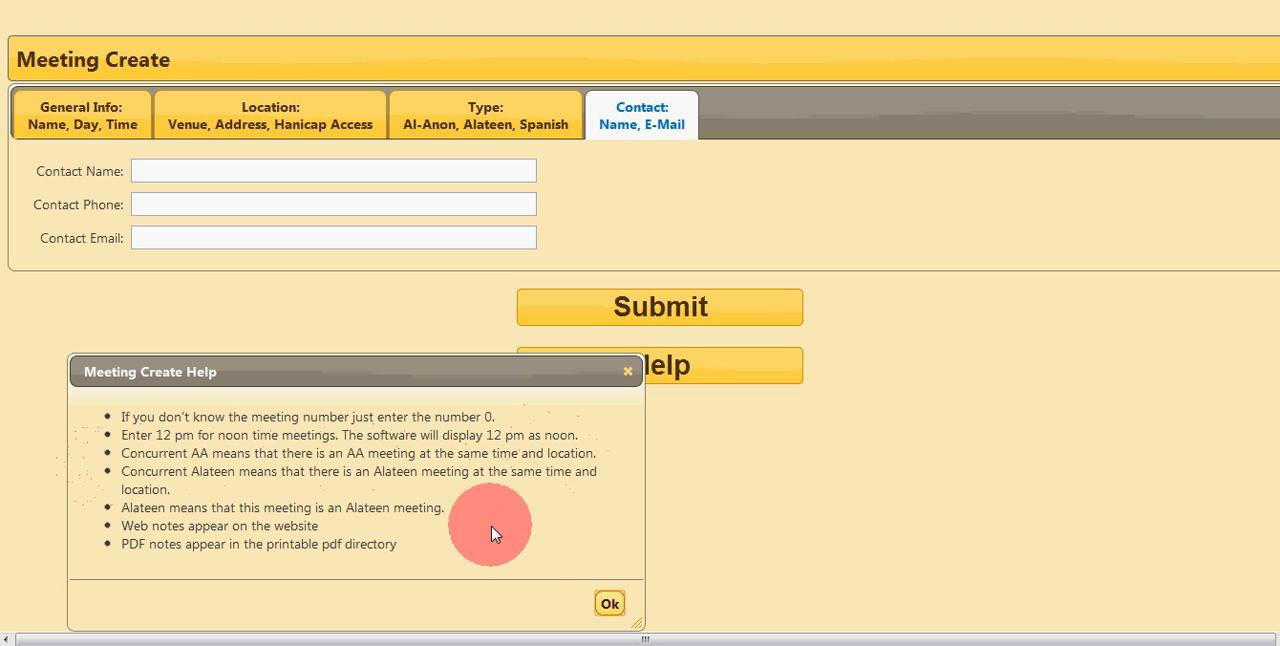
{"action": "left_click", "coordinate": [610, 605]}
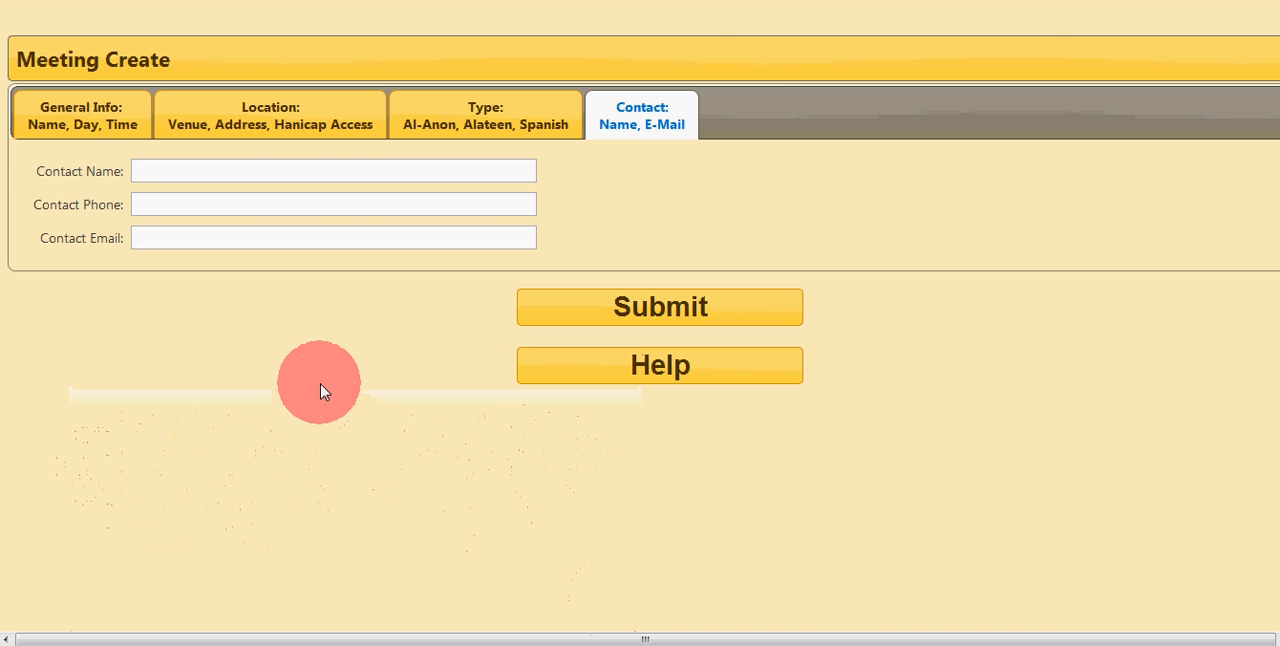
Step: Return to the meeting's general info to submit the new entry, and view the attached picture from its details page
{"action": "left_click", "coordinate": [57, 117]}
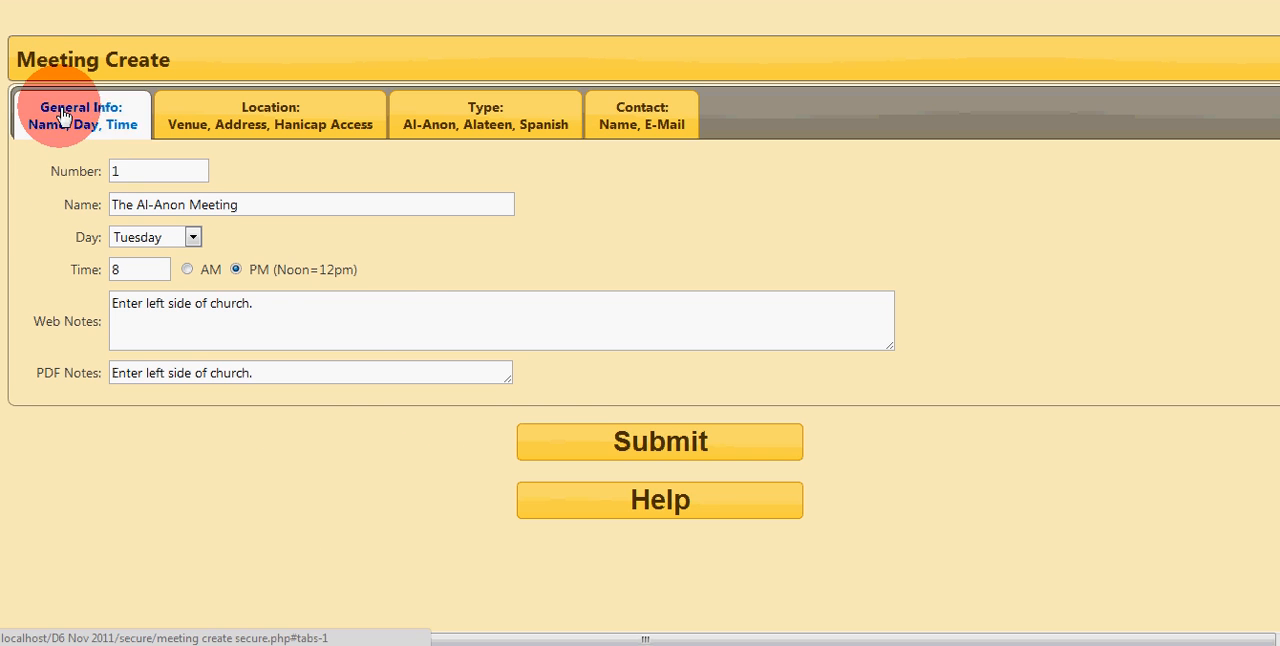
{"action": "left_click", "coordinate": [636, 443]}
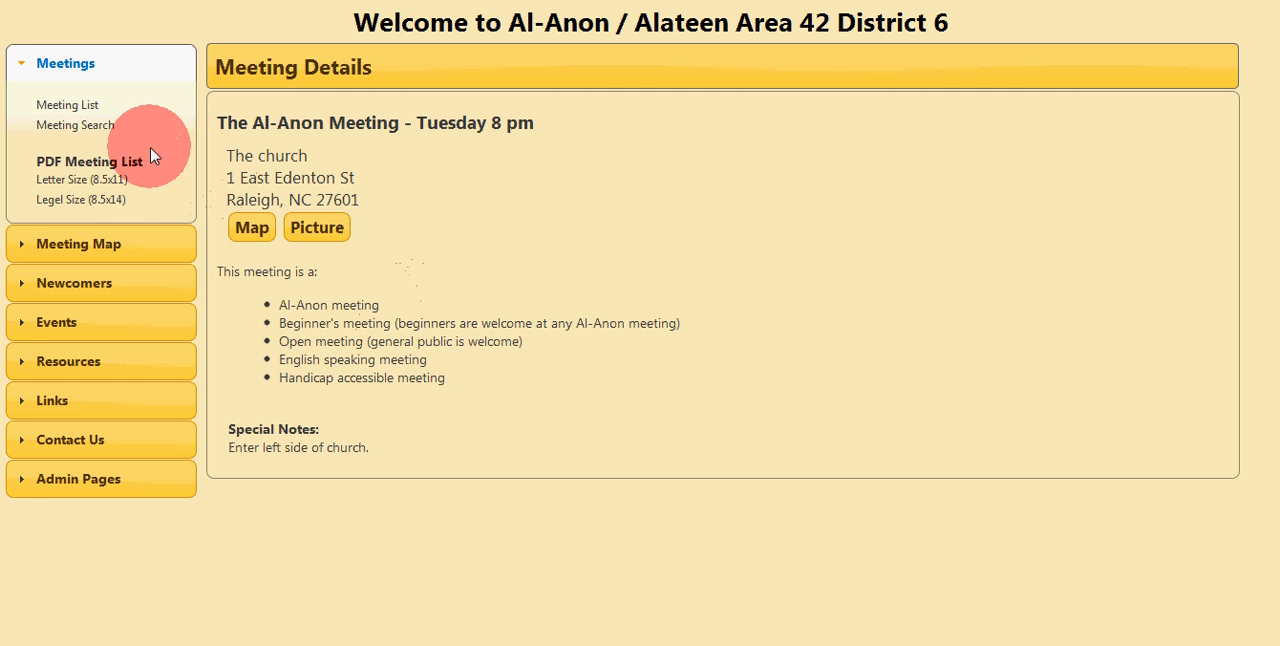
{"action": "left_click", "coordinate": [310, 230]}
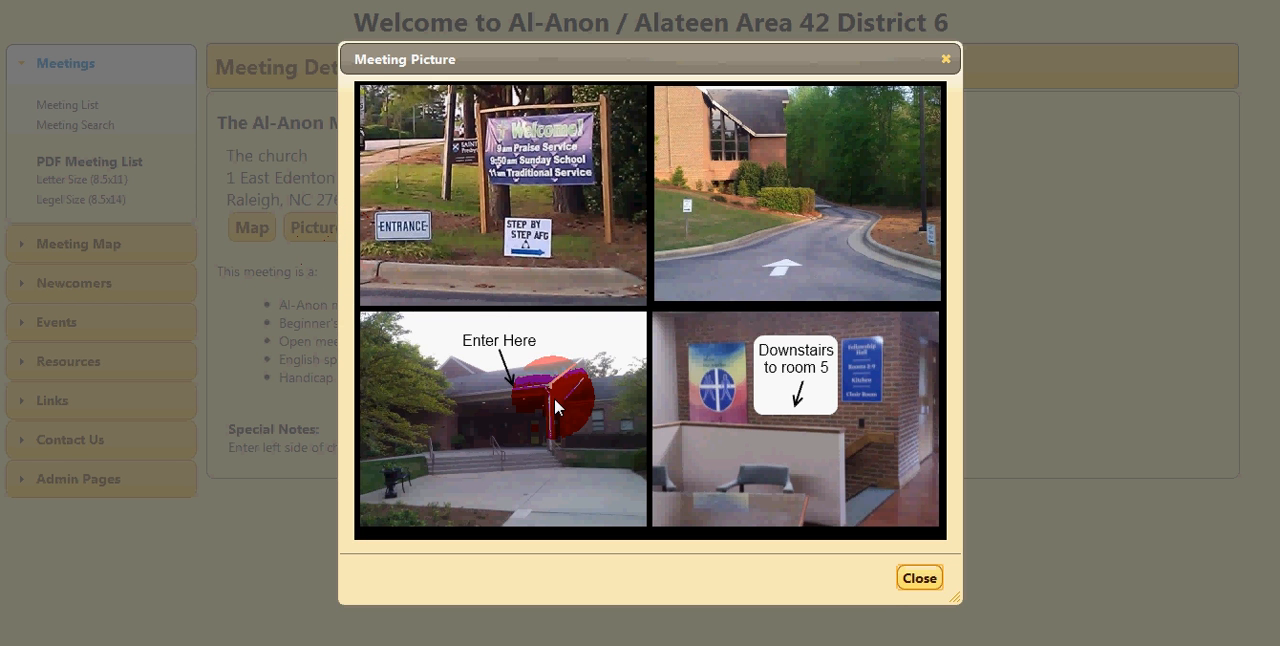